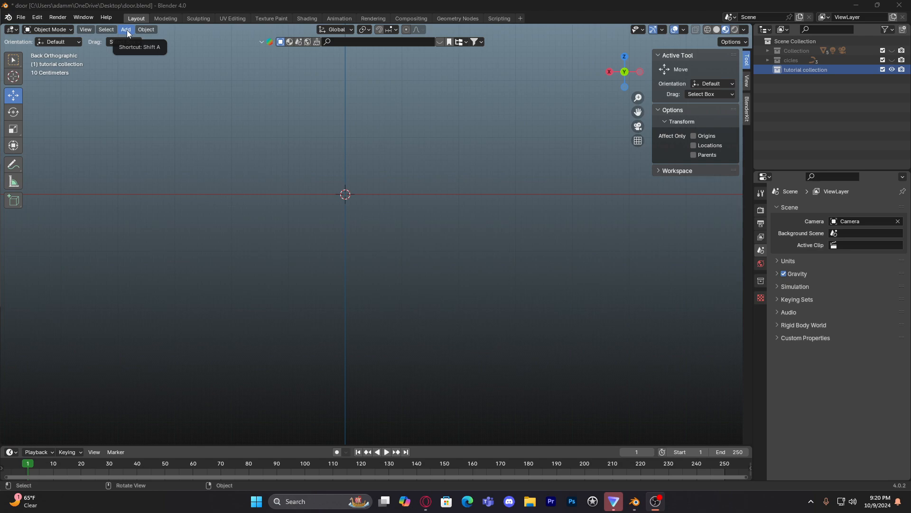
# - Add a Bezier curve at the world origin in the tutorial collection
pyautogui.click(124, 29)
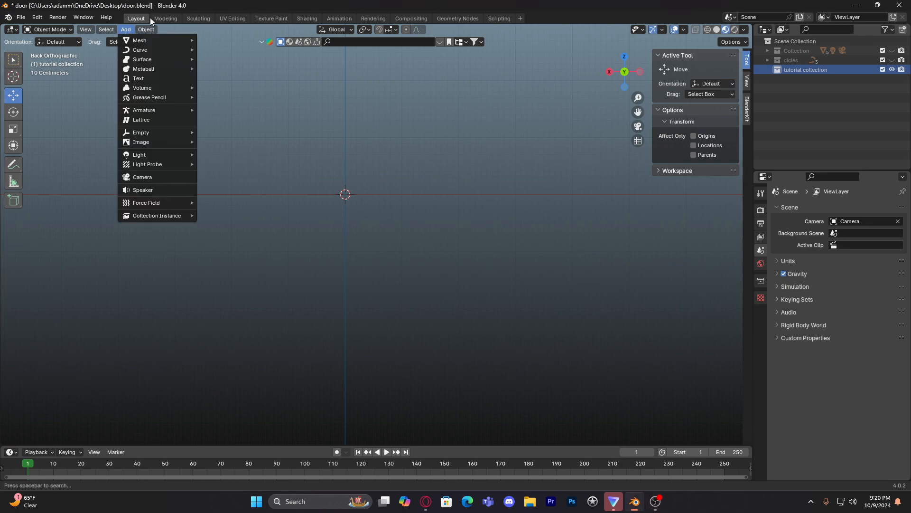
pyautogui.click(122, 30)
pyautogui.click(124, 30)
pyautogui.moveTo(135, 48)
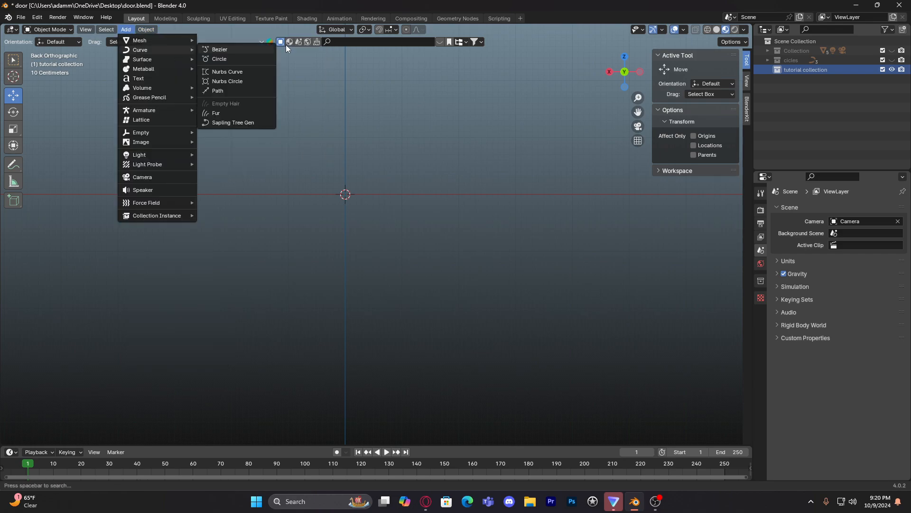
pyautogui.click(232, 48)
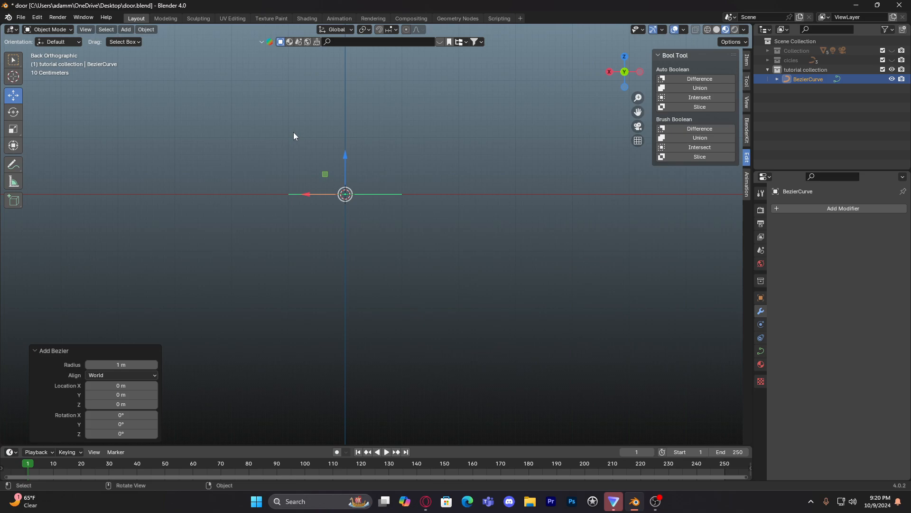
pyautogui.click(62, 31)
pyautogui.moveTo(325, 99); pyautogui.dragTo(414, 245, button='middle')
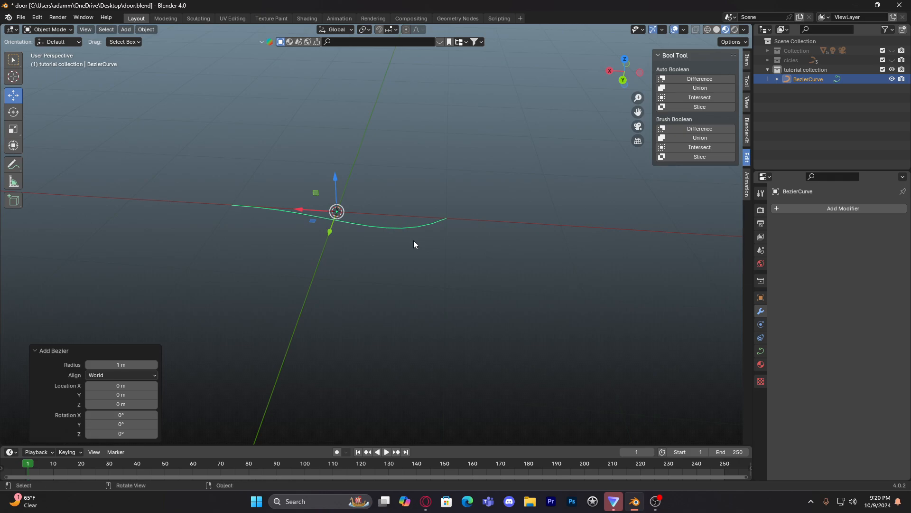
pyautogui.moveTo(332, 265); pyautogui.dragTo(340, 267, button='middle')
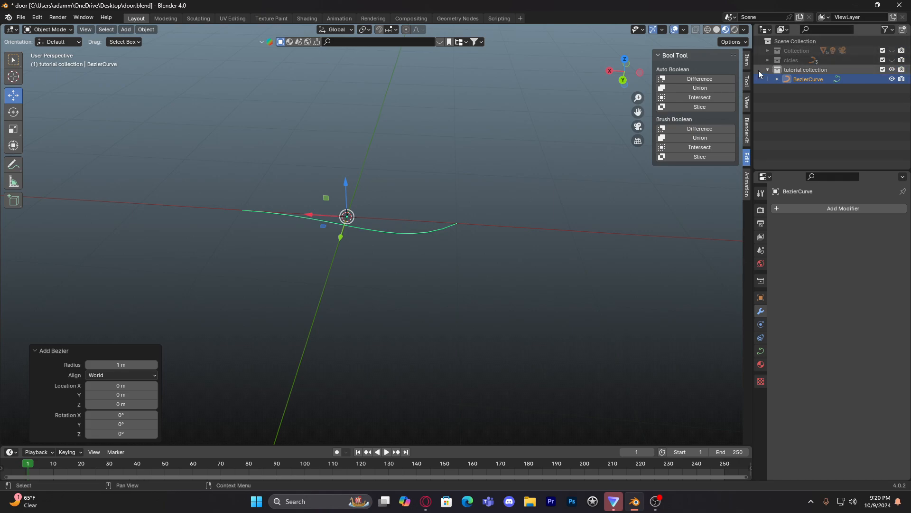
pyautogui.moveTo(427, 197); pyautogui.dragTo(436, 200, button='middle')
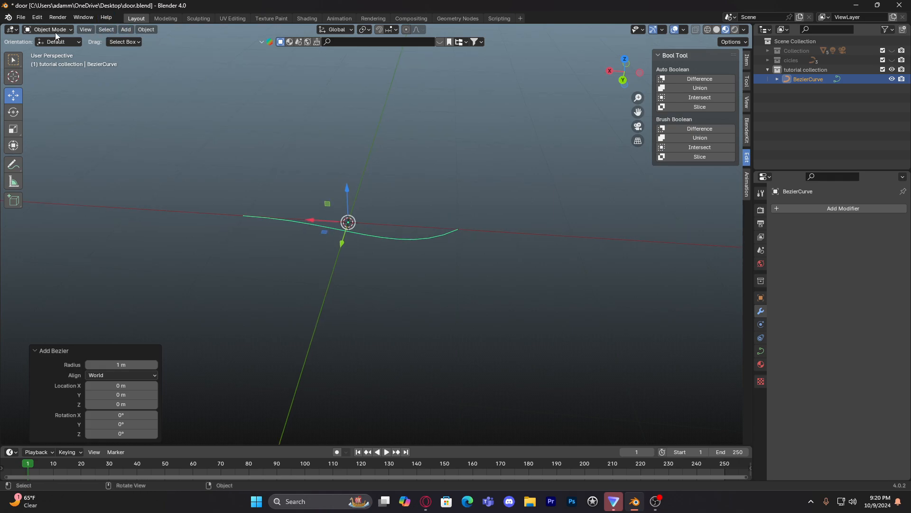
# - Flatten the curve into a straight line in Edit Mode by scaling it to 0 along the global Y axis
pyautogui.click(45, 52)
pyautogui.press('s')
pyautogui.press('x')
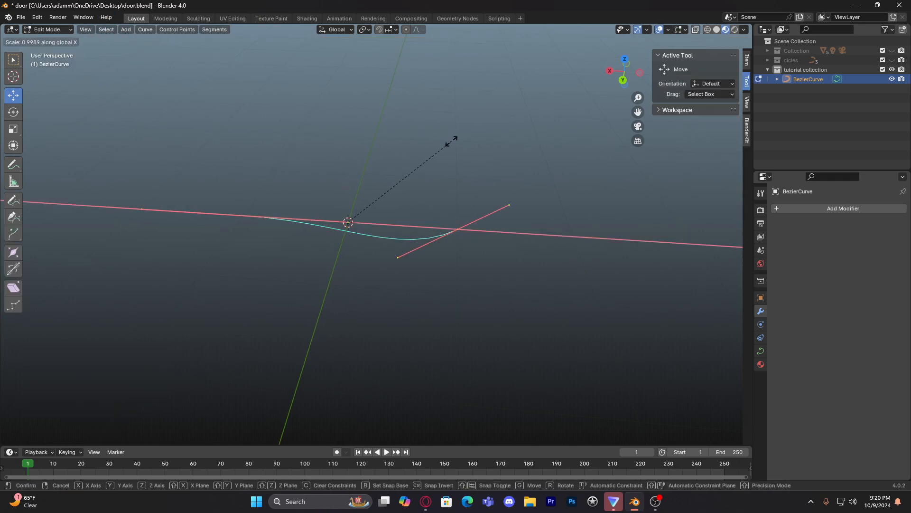
pyautogui.write('y')
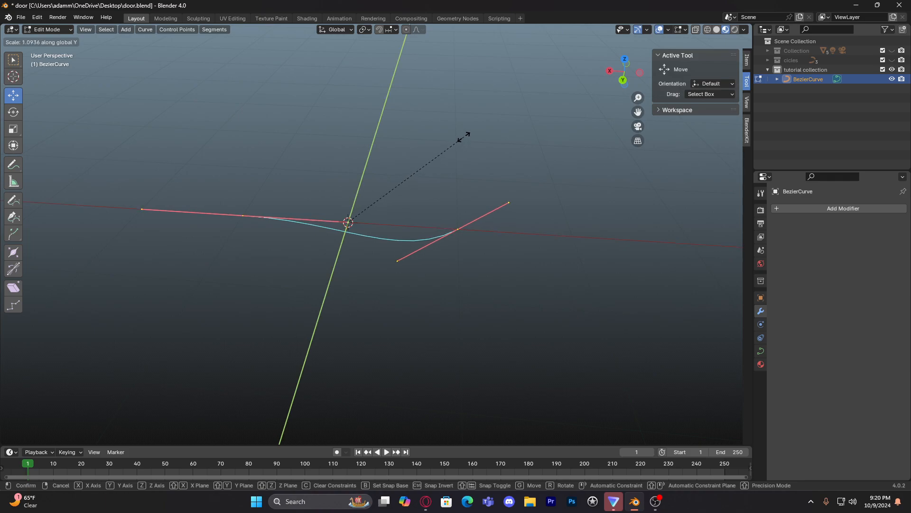
pyautogui.write('90-')
pyautogui.press('BackSpace')
pyautogui.press('BackSpace')
pyautogui.press('BackSpace')
pyautogui.write('0')
pyautogui.press('Return')
pyautogui.moveTo(482, 213); pyautogui.dragTo(411, 201, button='middle')
# - Try subdividing the straightened curve and undo the operation
pyautogui.rightClick(411, 160)
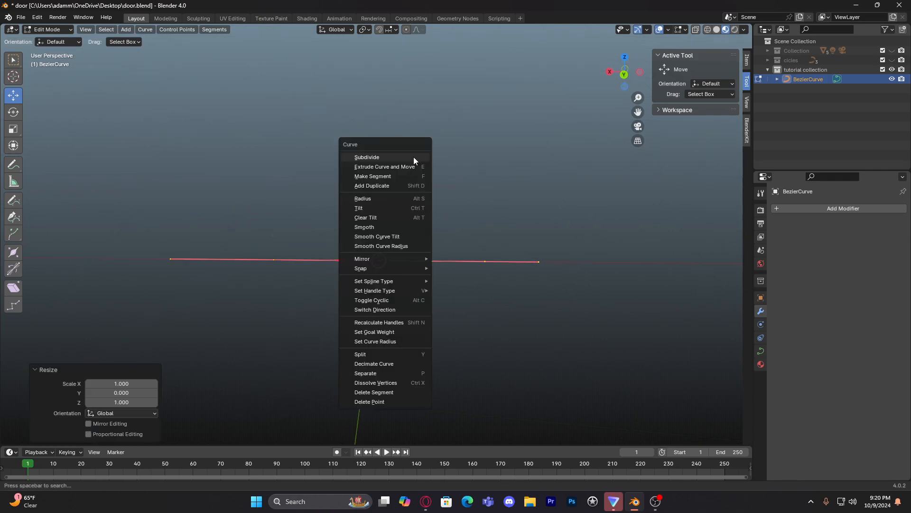
pyautogui.click(414, 157)
pyautogui.click(406, 139)
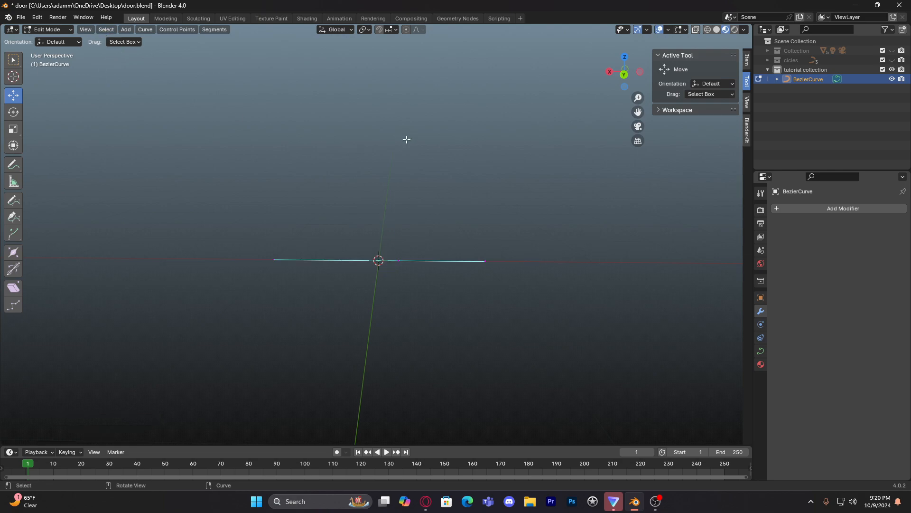
pyautogui.scroll(3, 465, 236)
pyautogui.moveTo(465, 235); pyautogui.dragTo(512, 234, button='middle')
pyautogui.hotkey('ctrl', 'z')
# - Select both end points of the curve and subdivide the segment between them with 3 cuts
pyautogui.click(520, 234)
pyautogui.click(554, 253)
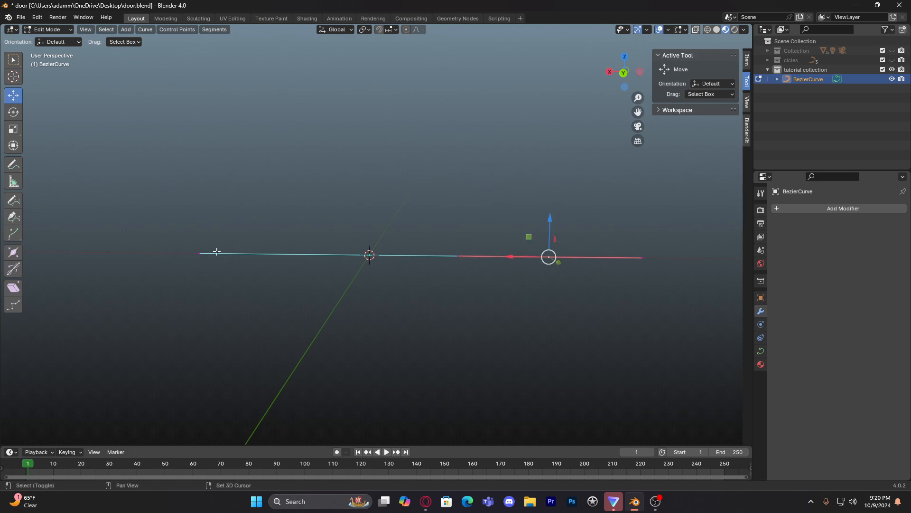
pyautogui.keyDown('shift'); pyautogui.click(217, 252); pyautogui.keyUp('shift')
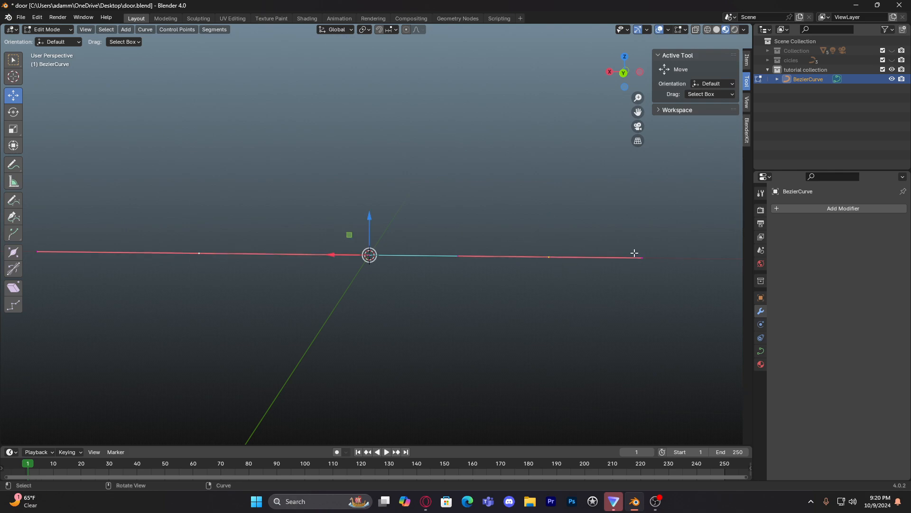
pyautogui.rightClick(537, 217)
pyautogui.click(537, 217)
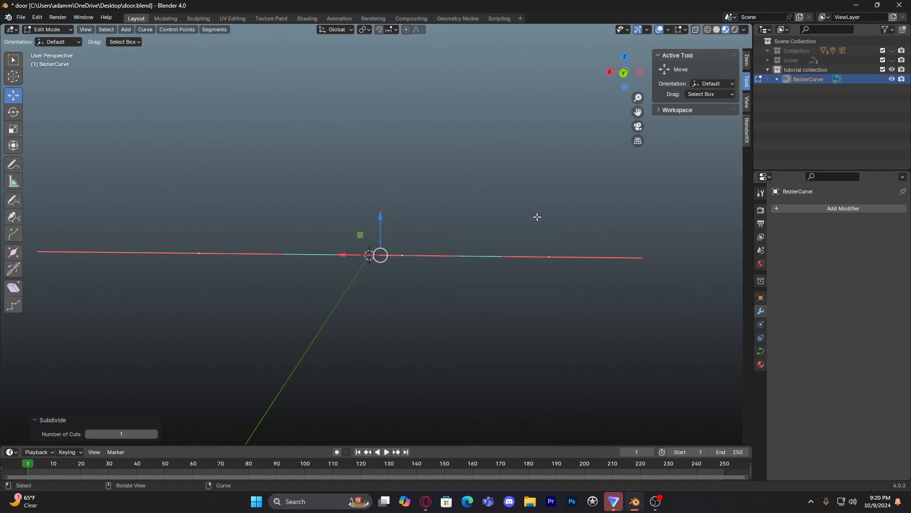
pyautogui.click(155, 434)
pyautogui.click(155, 434)
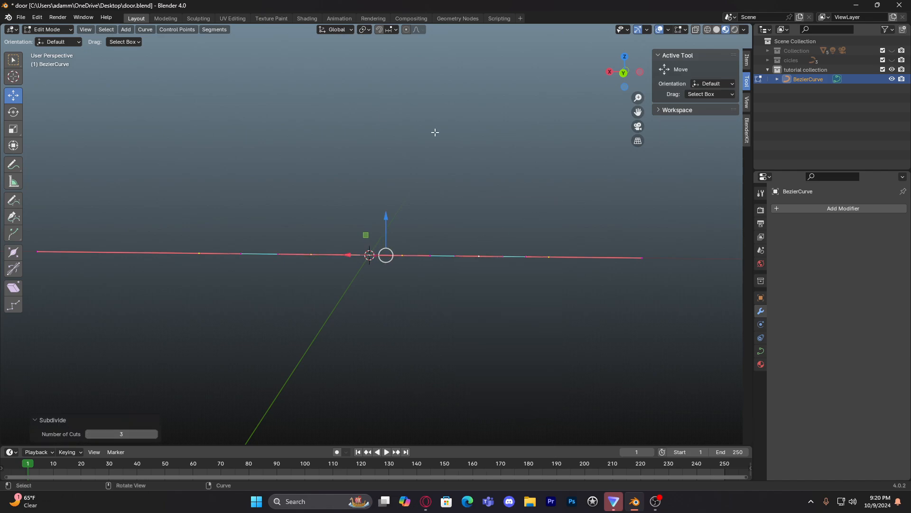
pyautogui.click(434, 134)
# - Leave Edit Mode and return the subdivided curve to Object Mode
pyautogui.moveTo(405, 170); pyautogui.dragTo(458, 181, button='middle')
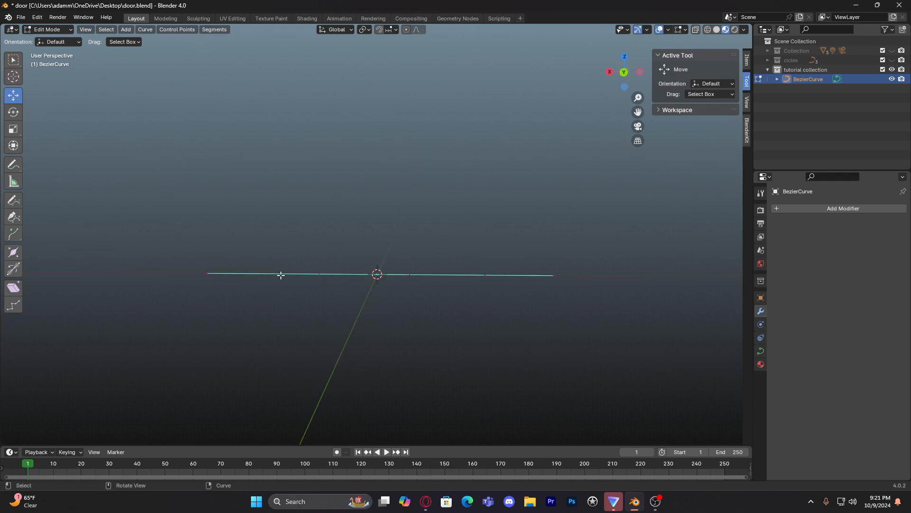
pyautogui.moveTo(320, 289); pyautogui.dragTo(321, 304, button='middle')
pyautogui.keyDown('shift'); pyautogui.moveTo(435, 289); pyautogui.dragTo(422, 234, button='middle'); pyautogui.keyUp('shift')
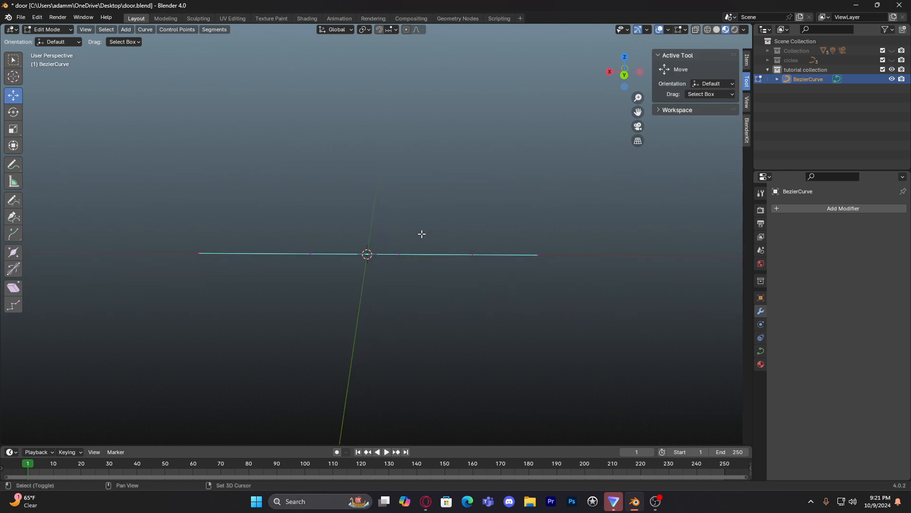
pyautogui.click(42, 31)
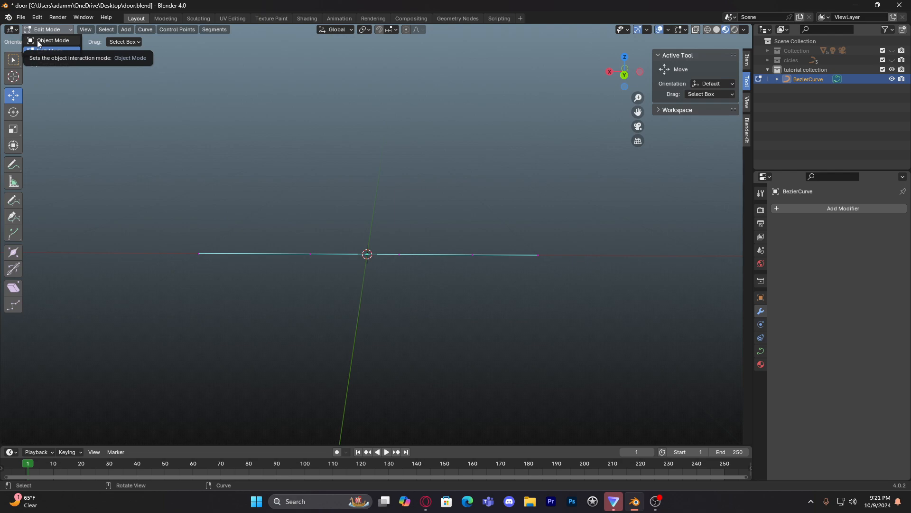
pyautogui.click(37, 40)
pyautogui.moveTo(541, 285); pyautogui.dragTo(455, 203, button='middle')
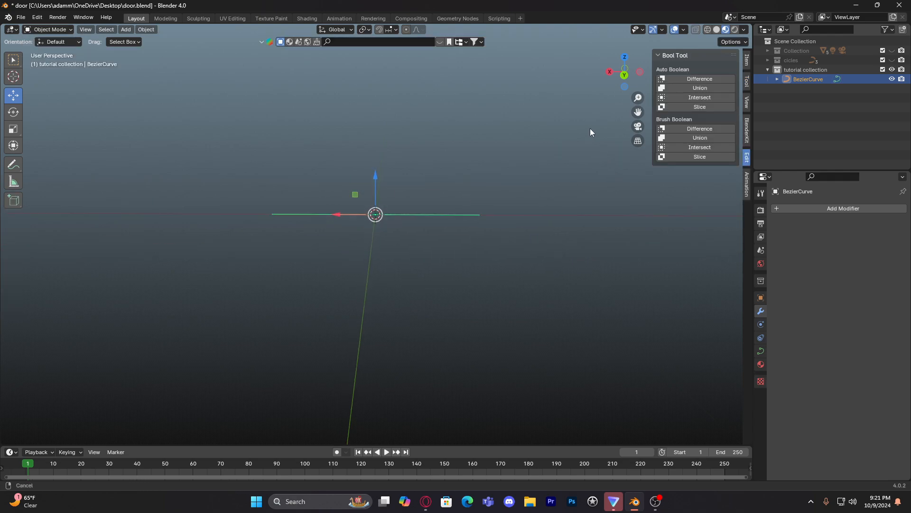
pyautogui.moveTo(591, 132); pyautogui.dragTo(515, 155, button='middle')
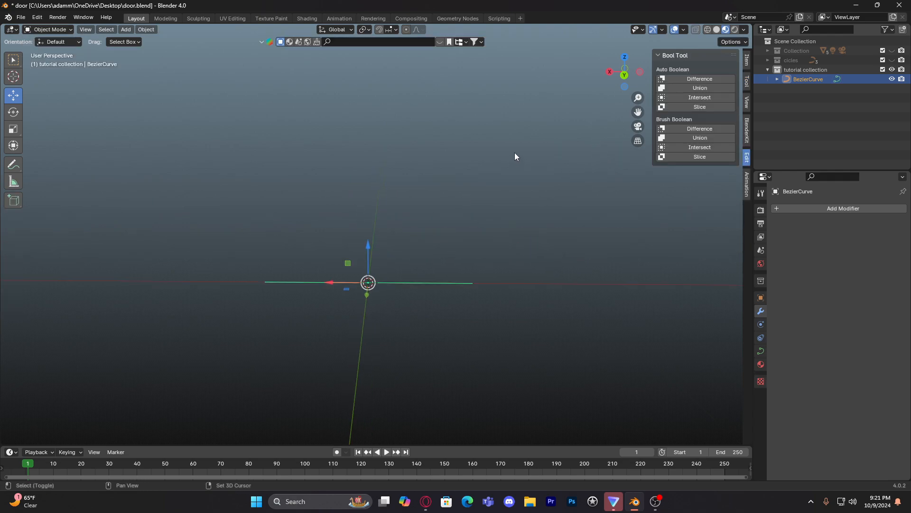
# - Show the finished icicles collection briefly to examine the reference icicles, and hide it again
pyautogui.click(893, 60)
pyautogui.moveTo(474, 280); pyautogui.dragTo(431, 210, button='middle')
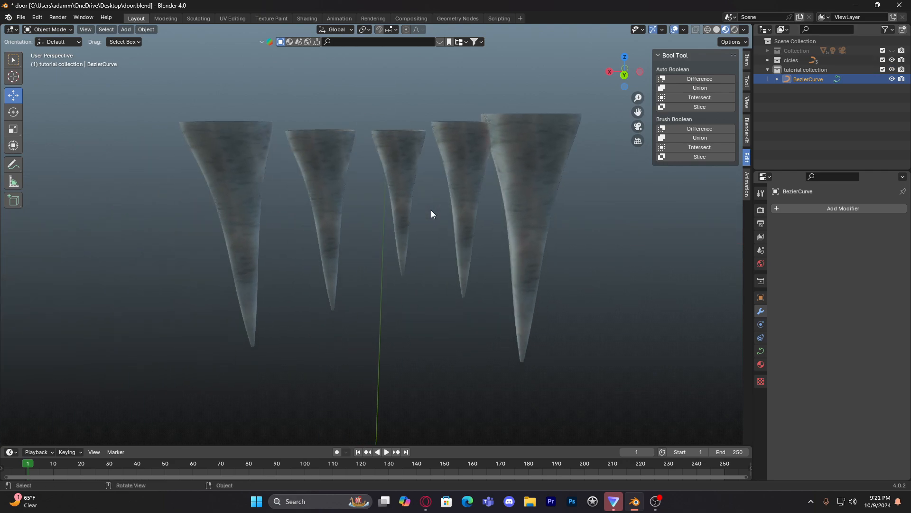
pyautogui.scroll(-10, 431, 210)
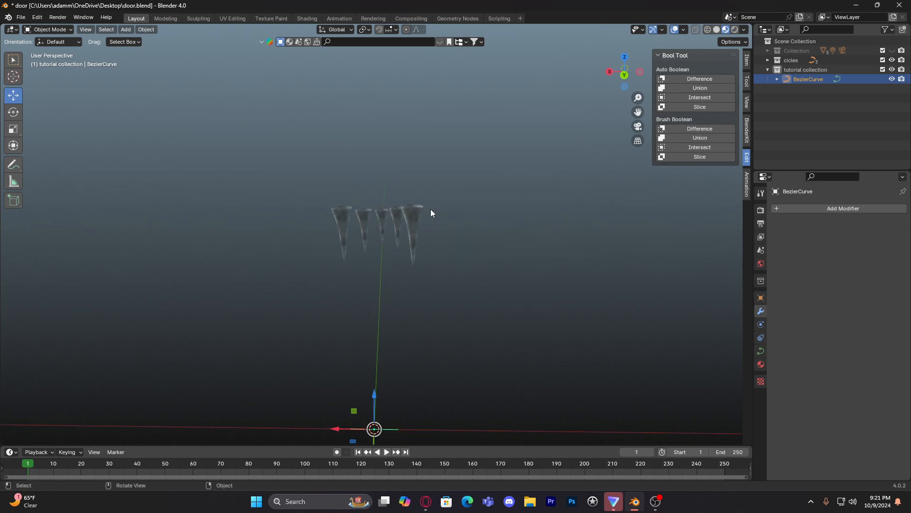
pyautogui.click(892, 61)
pyautogui.scroll(6, 481, 246)
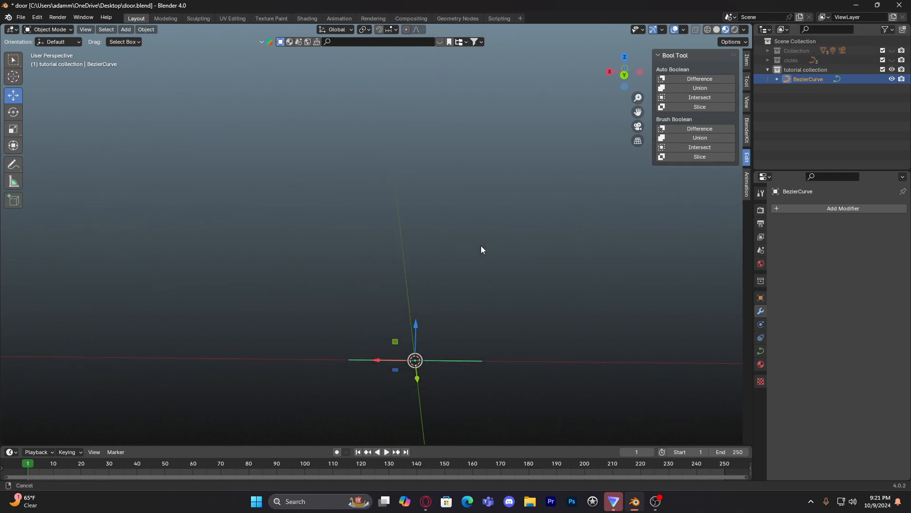
pyautogui.keyDown('shift'); pyautogui.moveTo(481, 246); pyautogui.dragTo(471, 197, button='middle'); pyautogui.keyUp('shift')
# - Align the viewport to the back orthographic view and add a 2 m cube at the origin
pyautogui.click(625, 75)
pyautogui.keyDown('shift'); pyautogui.moveTo(540, 147); pyautogui.dragTo(480, 80, button='middle'); pyautogui.keyUp('shift')
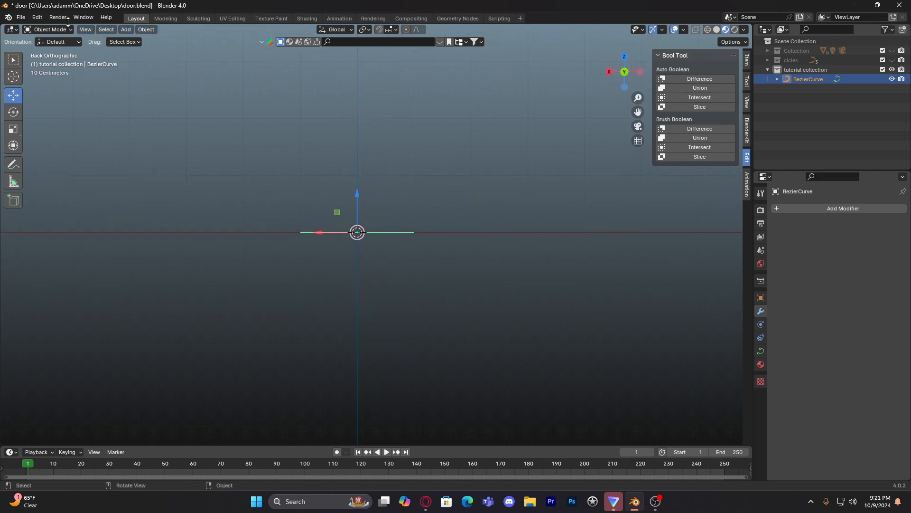
pyautogui.click(122, 31)
pyautogui.moveTo(136, 41)
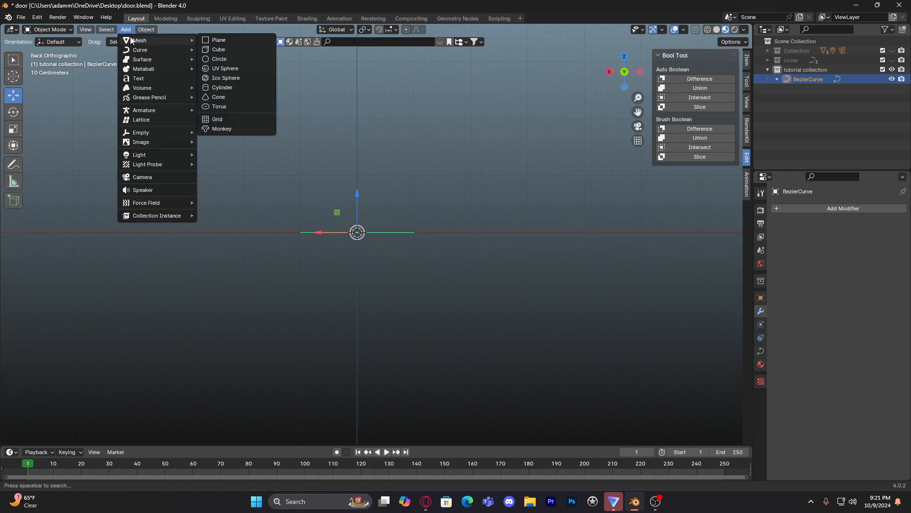
pyautogui.click(232, 49)
pyautogui.keyDown('shift'); pyautogui.moveTo(432, 186); pyautogui.dragTo(427, 121, button='middle'); pyautogui.keyUp('shift')
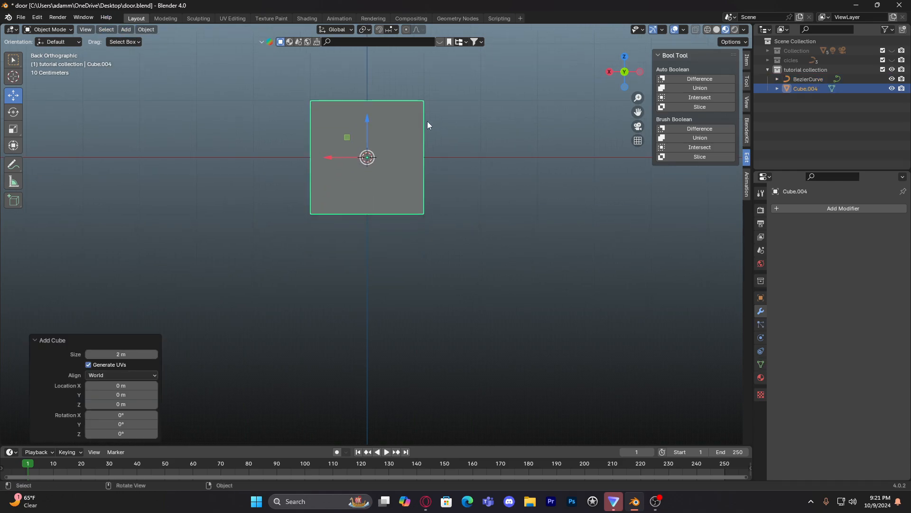
# - Move the cube about 1.78 m down along Z below the curve and scale it uniformly to about 0.387
pyautogui.press('g')
pyautogui.click(423, 195)
pyautogui.press('s')
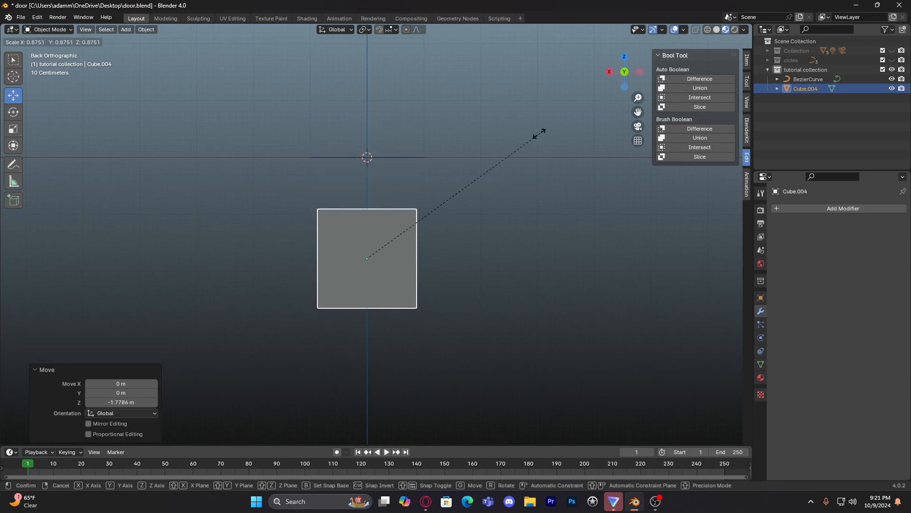
pyautogui.click(443, 202)
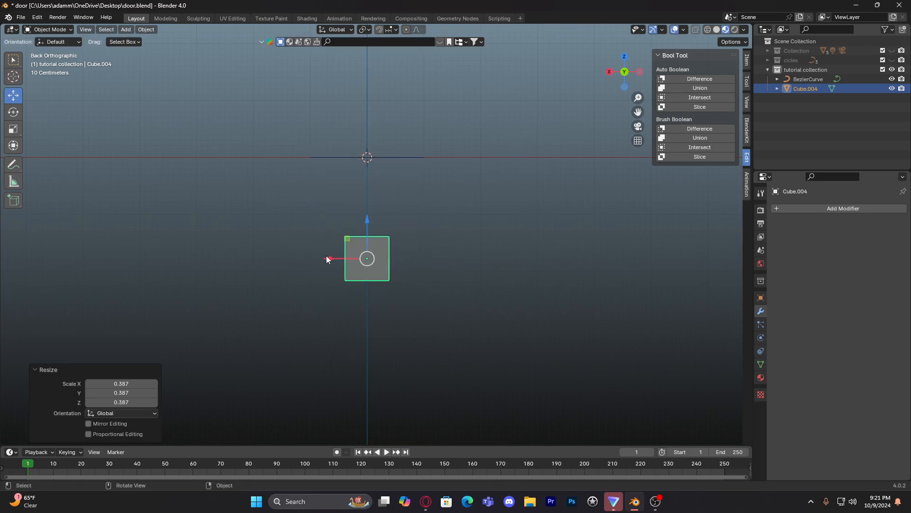
pyautogui.keyDown('shift'); pyautogui.moveTo(354, 212); pyautogui.dragTo(366, 236, button='middle'); pyautogui.keyUp('shift')
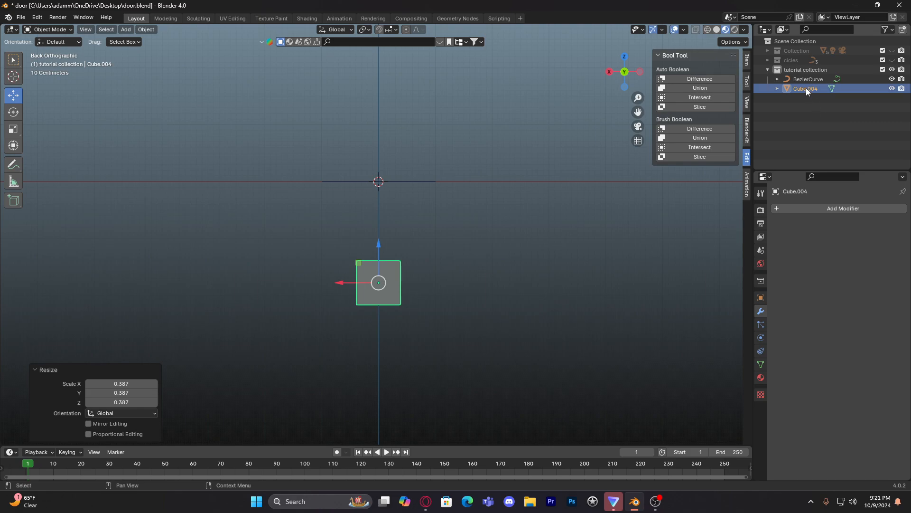
# - Add a Geometry Nodes modifier to the Bezier curve and create a new node tree for it
pyautogui.click(806, 88)
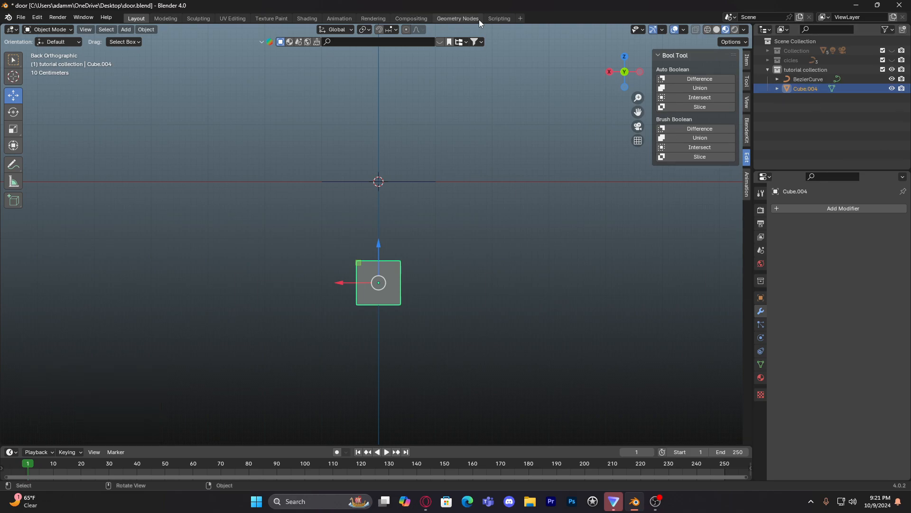
pyautogui.click(807, 78)
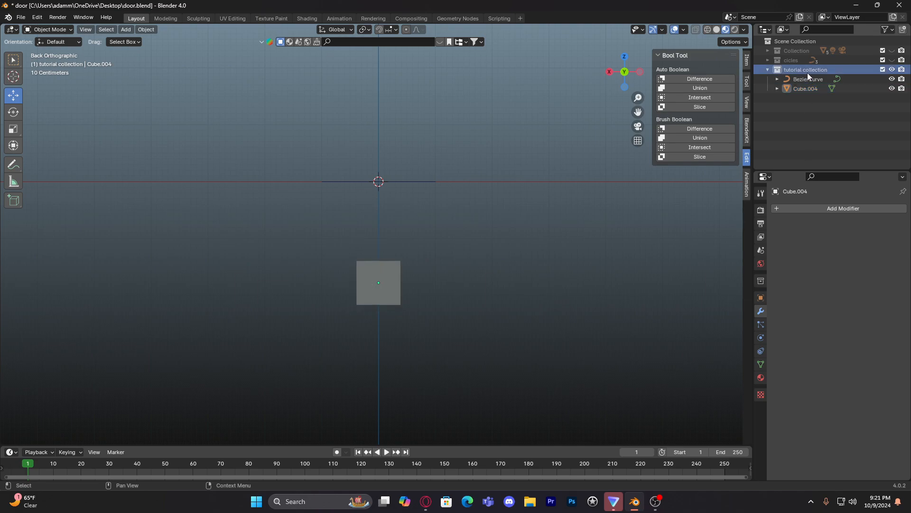
pyautogui.click(802, 207)
pyautogui.click(800, 209)
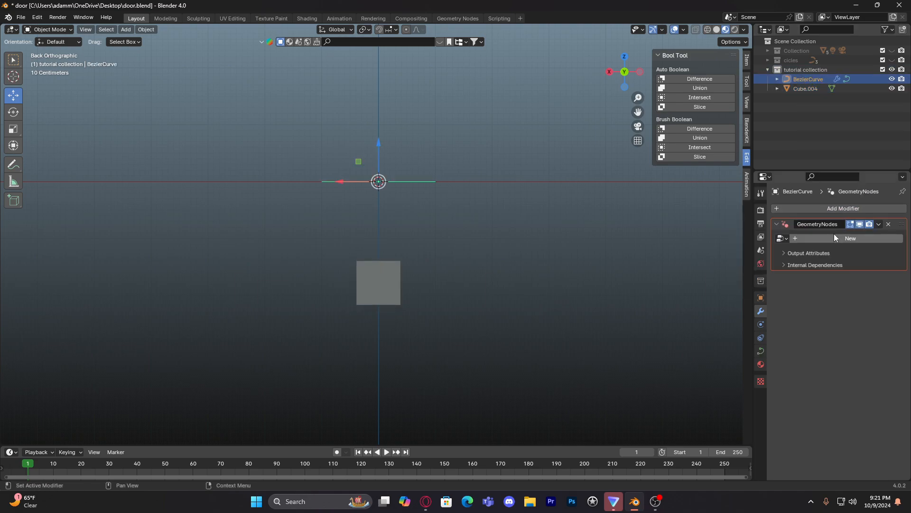
pyautogui.click(801, 238)
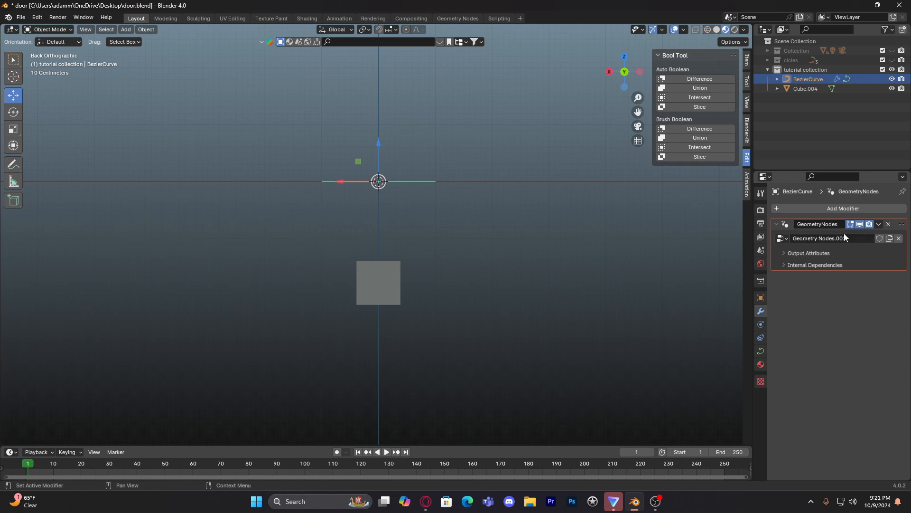
# - Open the Geometry Nodes workspace showing the Bezier curve's new node tree
pyautogui.click(438, 19)
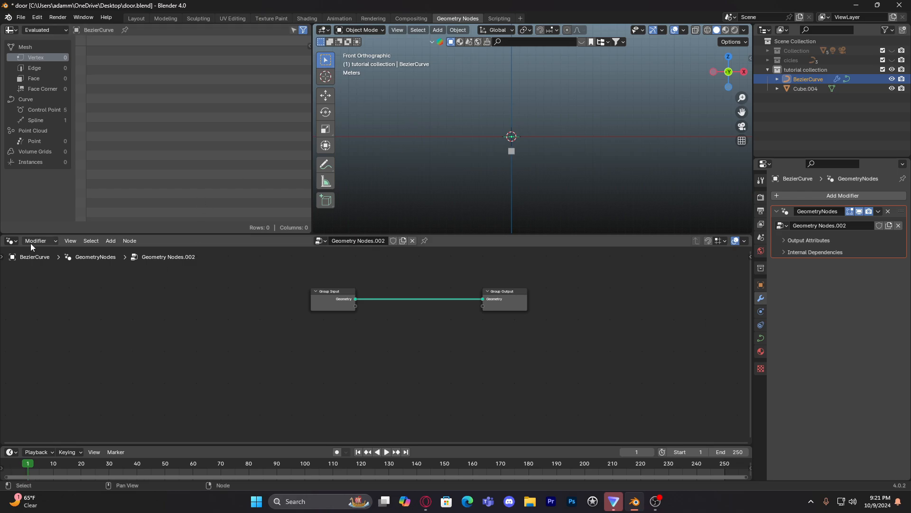
pyautogui.click(136, 19)
pyautogui.click(12, 452)
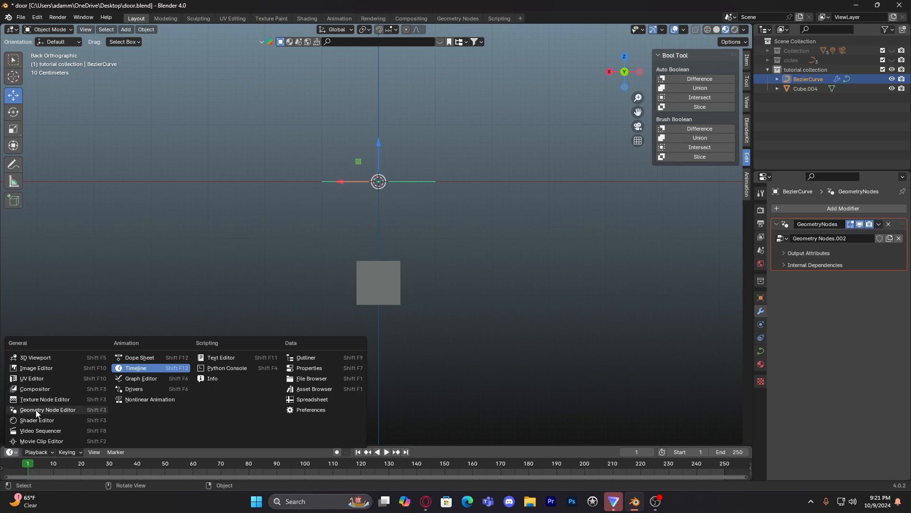
pyautogui.click(457, 19)
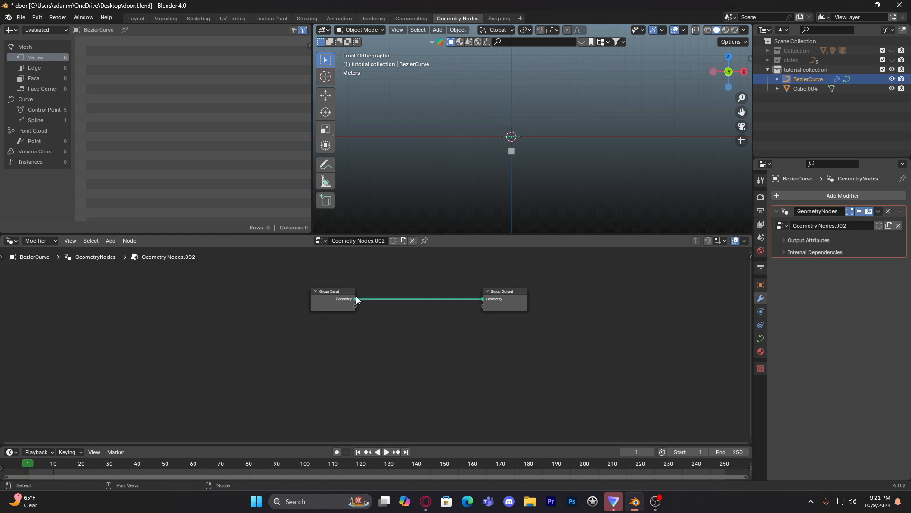
# - Insert an Instance on Points node between Group Input and Group Output, feeding the input geometry into its Points and its Instances into the output
pyautogui.moveTo(351, 300); pyautogui.dragTo(394, 302)
pyautogui.moveTo(483, 299); pyautogui.dragTo(451, 299)
pyautogui.scroll(1, 420, 291)
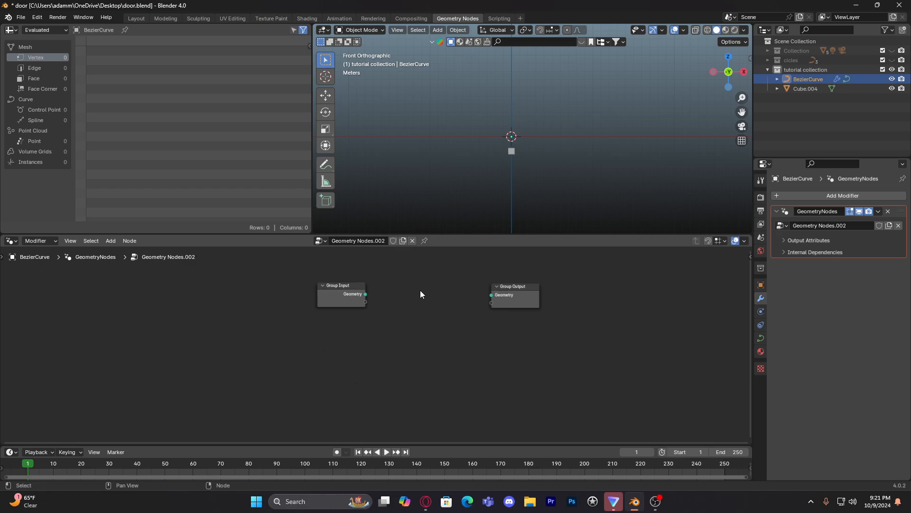
pyautogui.scroll(2, 429, 286)
pyautogui.moveTo(399, 284); pyautogui.dragTo(359, 303, button='middle')
pyautogui.moveTo(323, 304); pyautogui.dragTo(470, 305)
pyautogui.click(403, 328)
pyautogui.click(391, 319)
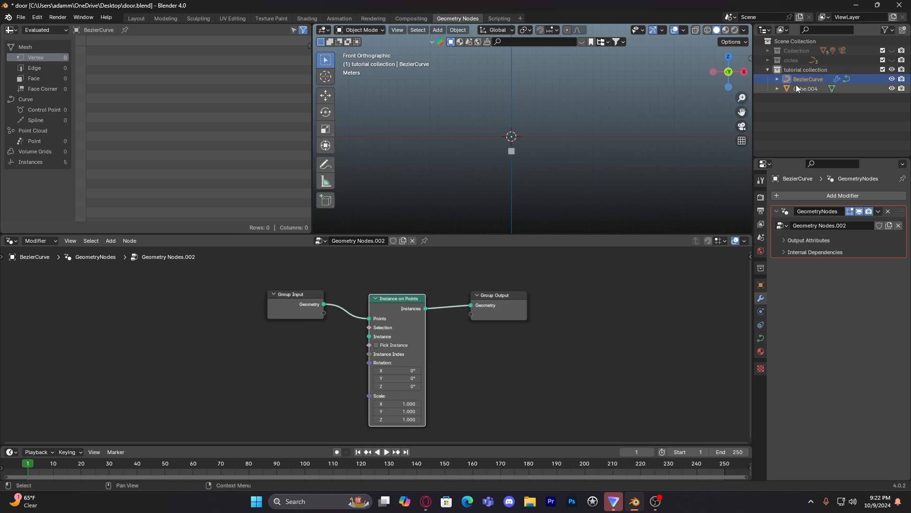
# - Add an Object Info node for Cube.004 to the curve's node tree, below the Group Input node
pyautogui.moveTo(800, 86); pyautogui.dragTo(283, 348)
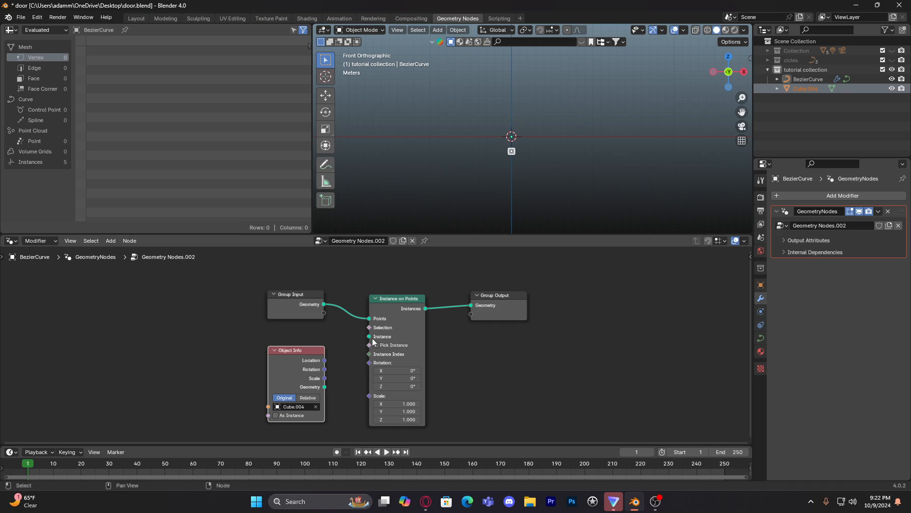
pyautogui.moveTo(369, 336); pyautogui.dragTo(331, 334)
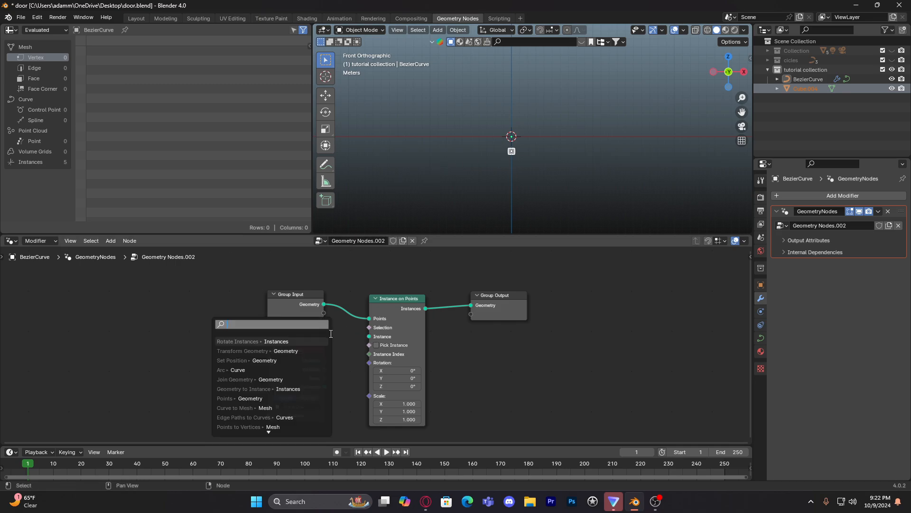
pyautogui.click(227, 282)
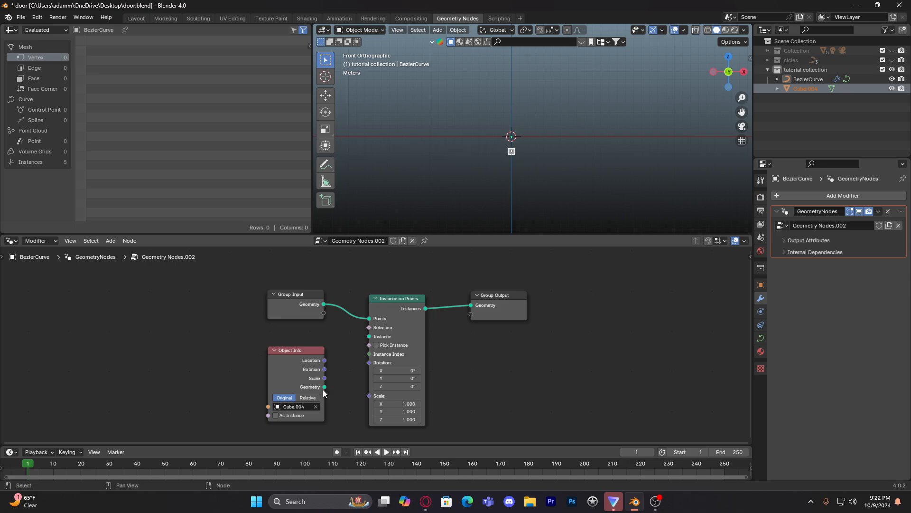
pyautogui.scroll(6, 505, 134)
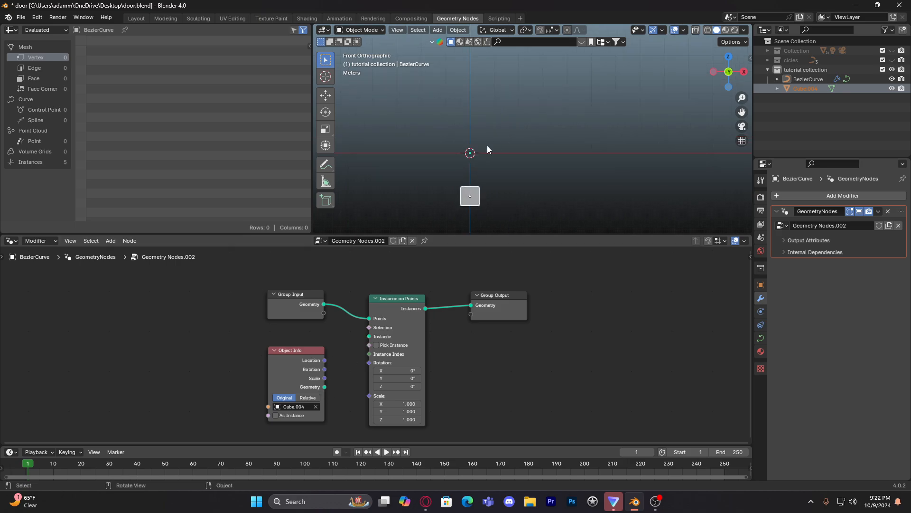
pyautogui.keyDown('shift'); pyautogui.moveTo(487, 144); pyautogui.dragTo(503, 119, button='middle'); pyautogui.keyUp('shift')
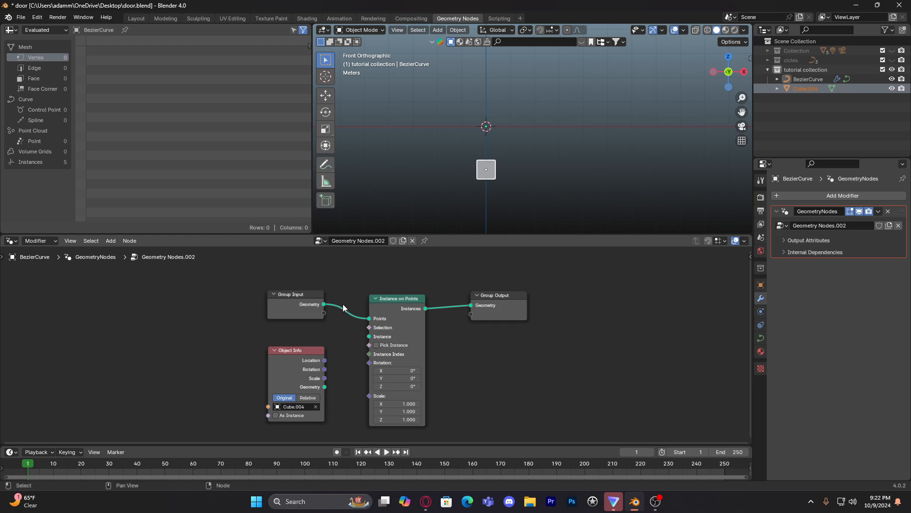
pyautogui.moveTo(324, 304); pyautogui.dragTo(387, 297)
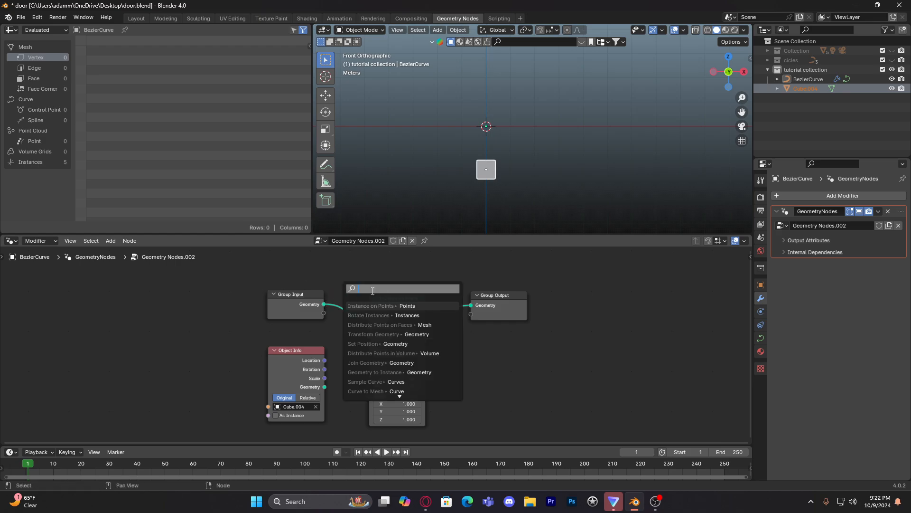
pyautogui.write('ins')
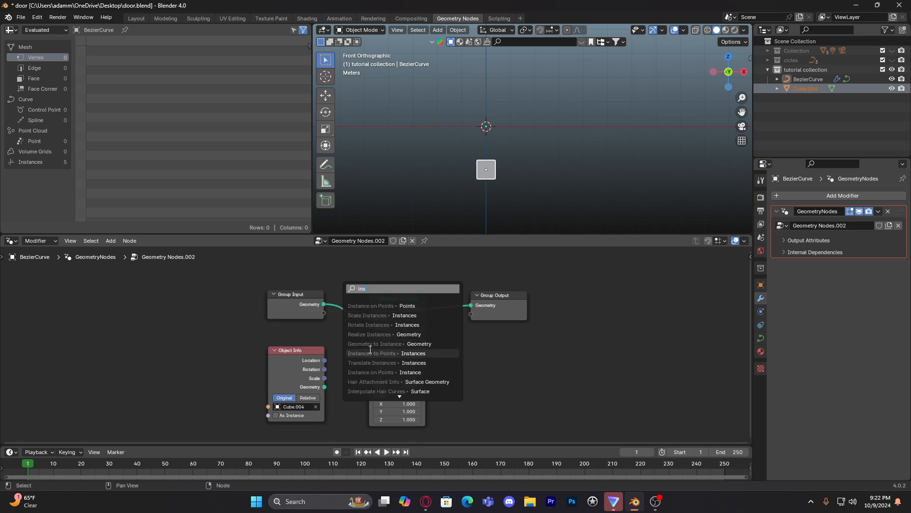
pyautogui.write('ta')
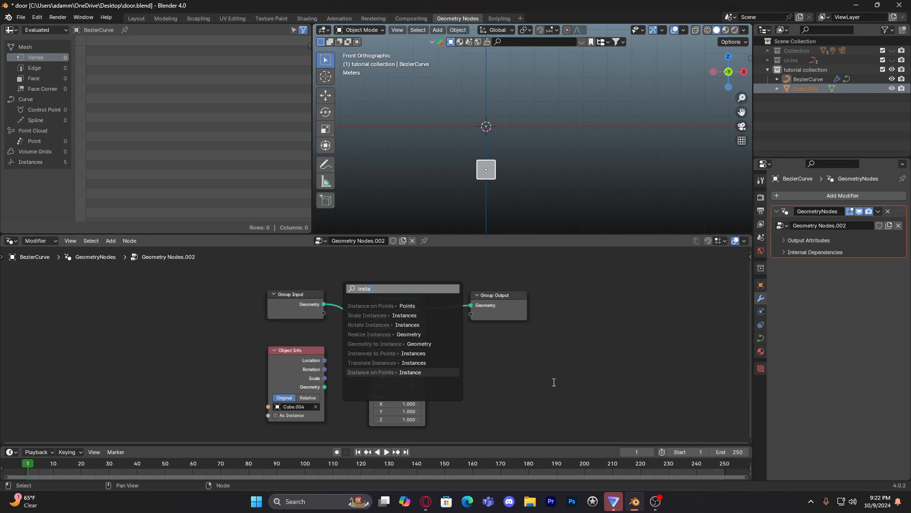
pyautogui.press('Return')
# - Connect the Object Info node's Geometry to the Instance input of Instance on Points and select the Bezier curve in the viewport
pyautogui.moveTo(333, 346); pyautogui.dragTo(351, 334, button='middle')
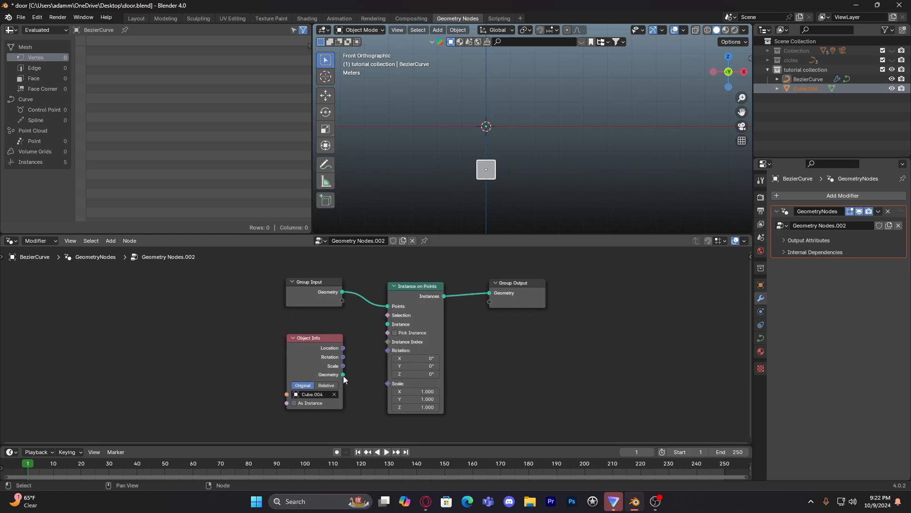
pyautogui.moveTo(343, 375); pyautogui.dragTo(384, 328)
pyautogui.scroll(3, 520, 148)
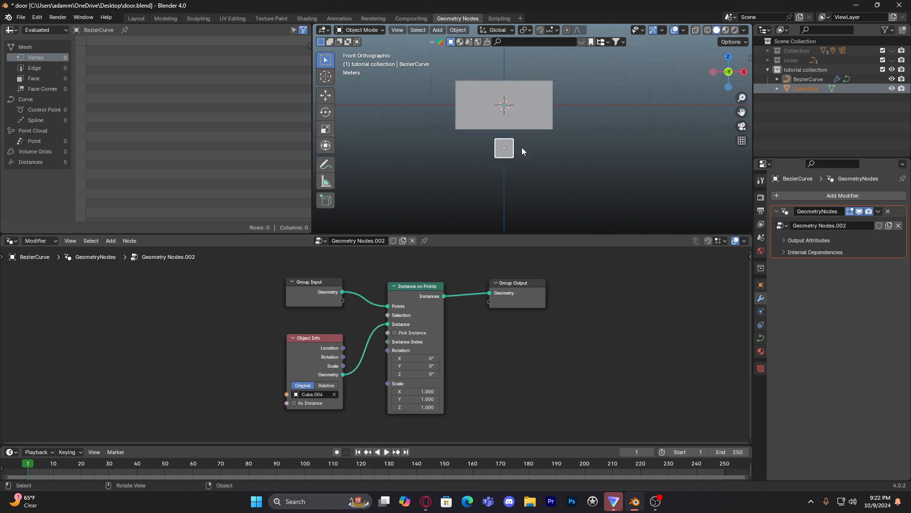
pyautogui.click(528, 110)
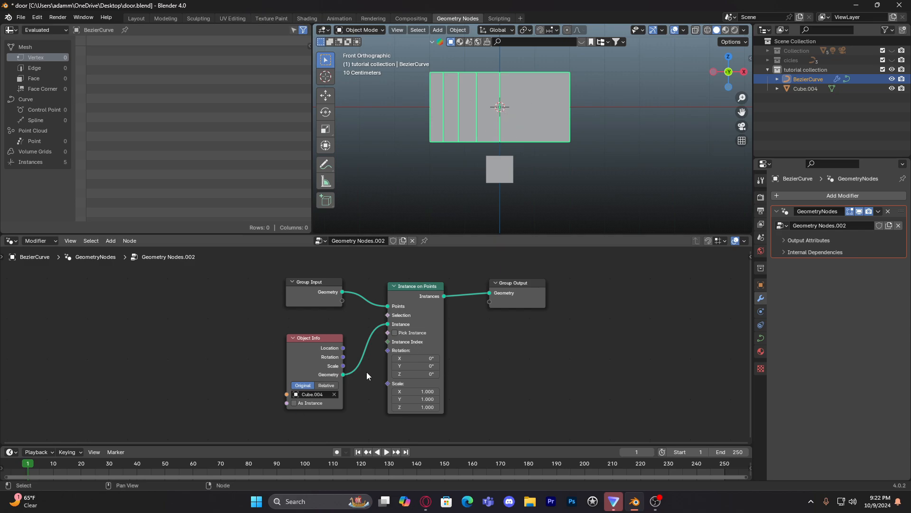
# - Move the Object Info node further left of Instance on Points, just below Group Input
pyautogui.moveTo(416, 388); pyautogui.dragTo(469, 302)
pyautogui.hotkey('ctrl', 'z')
pyautogui.moveTo(299, 352); pyautogui.dragTo(254, 324)
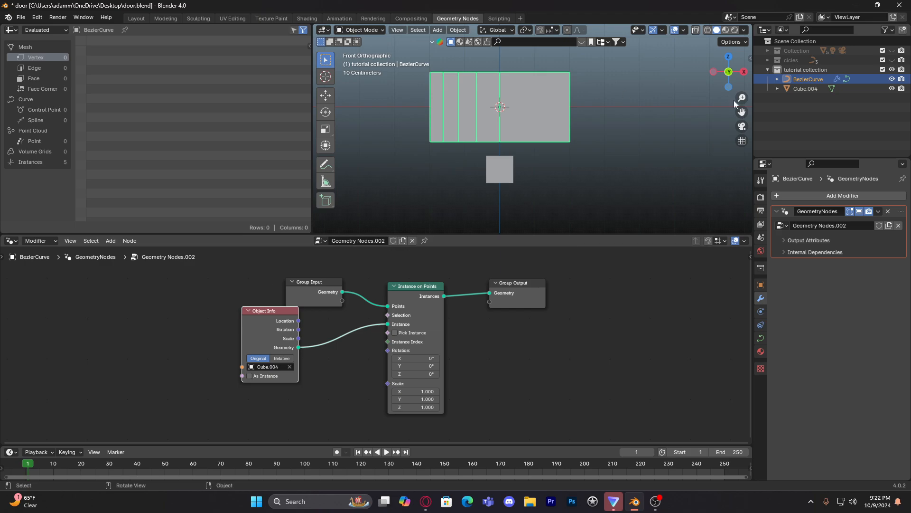
# - Unhide the cicles collection, examine its finished icicles, and return to the curve's cube instances
pyautogui.click(893, 60)
pyautogui.keyDown('shift'); pyautogui.moveTo(524, 78); pyautogui.dragTo(527, 31, button='middle'); pyautogui.keyUp('shift')
pyautogui.scroll(3, 545, 112)
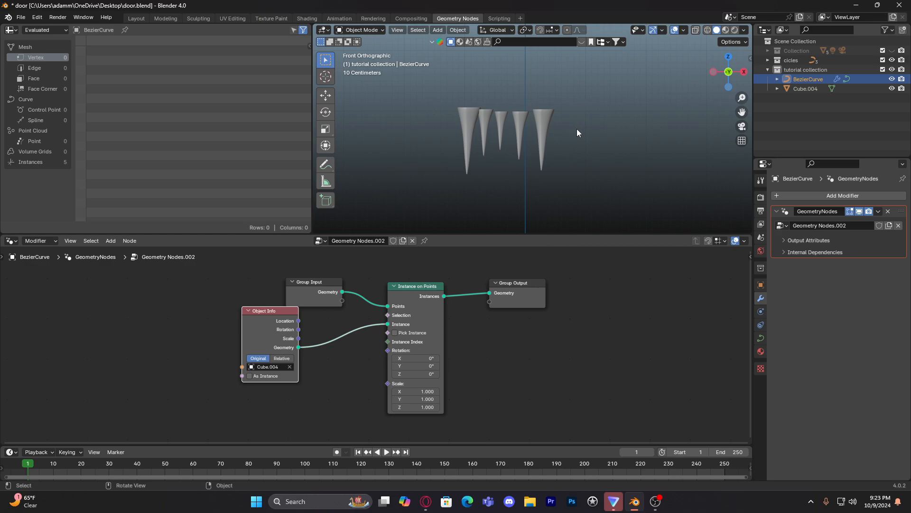
pyautogui.keyDown('shift'); pyautogui.moveTo(631, 163); pyautogui.dragTo(611, 216, button='middle'); pyautogui.keyUp('shift')
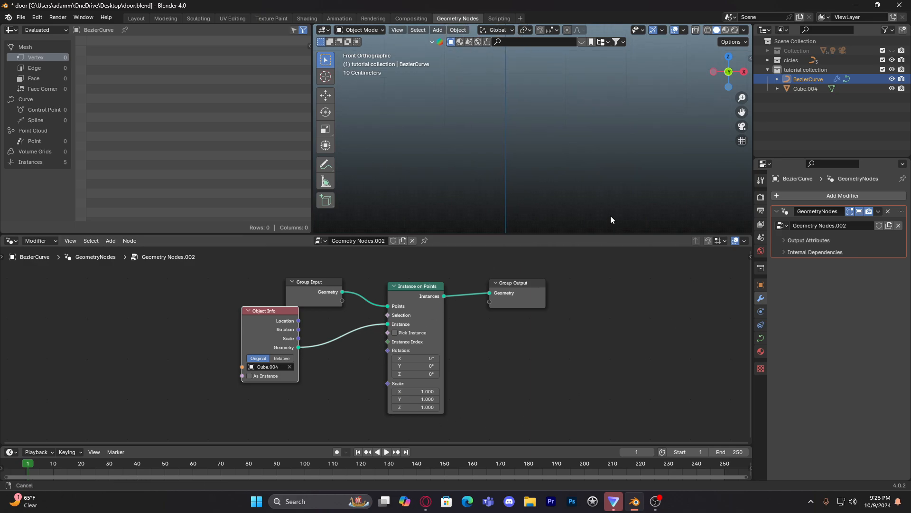
pyautogui.scroll(-7, 607, 211)
pyautogui.keyDown('shift'); pyautogui.moveTo(589, 183); pyautogui.dragTo(565, 65, button='middle'); pyautogui.keyUp('shift')
pyautogui.scroll(3, 574, 161)
pyautogui.keyDown('shift'); pyautogui.moveTo(579, 105); pyautogui.dragTo(576, 82, button='middle'); pyautogui.keyUp('shift')
# - Add a Noise Texture node with its Fac output driving the Scale of Instance on Points, placed below Object Info
pyautogui.moveTo(387, 384); pyautogui.dragTo(352, 383)
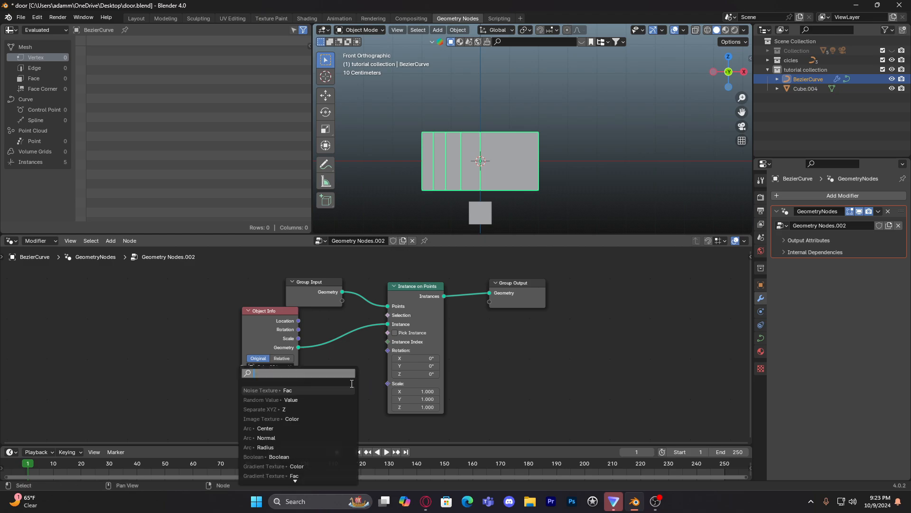
pyautogui.click(276, 390)
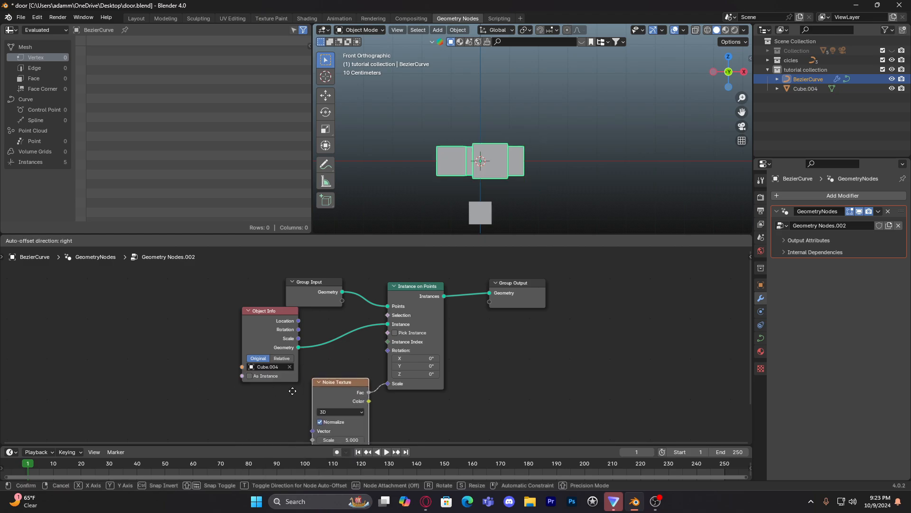
pyautogui.click(320, 384)
pyautogui.moveTo(320, 383); pyautogui.dragTo(321, 377)
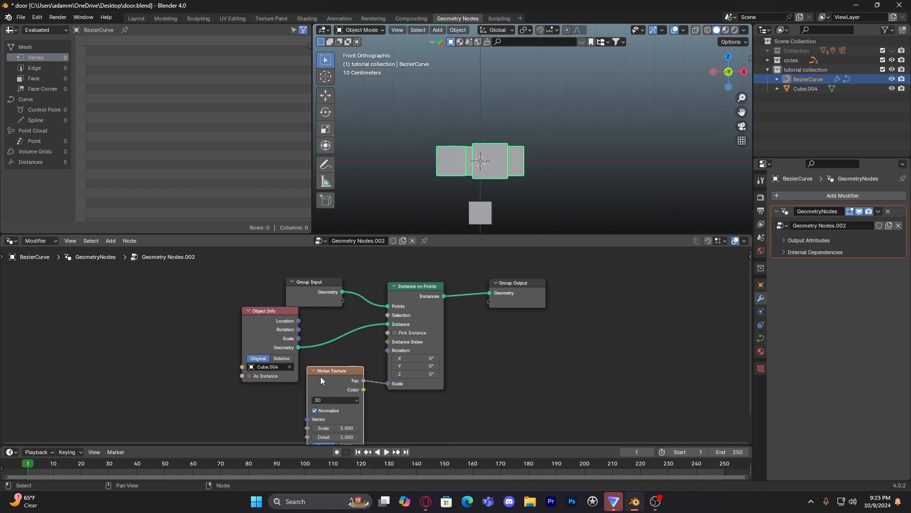
# - Try a Noise Texture scale of 3.8 and undo the change
pyautogui.scroll(-2, 403, 409)
pyautogui.keyDown('shift'); pyautogui.moveTo(405, 426); pyautogui.dragTo(411, 343, button='middle'); pyautogui.keyUp('shift')
pyautogui.scroll(3, 411, 344)
pyautogui.moveTo(364, 328); pyautogui.dragTo(372, 349, button='middle')
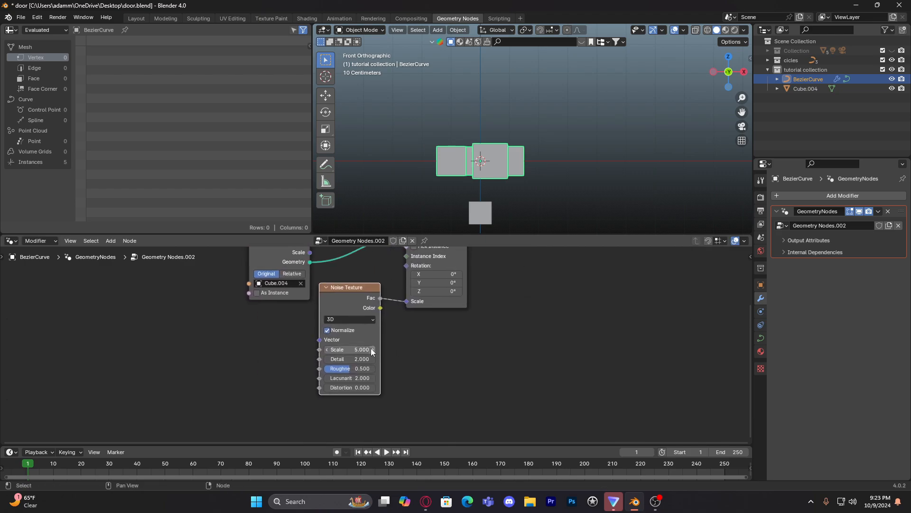
pyautogui.moveTo(372, 348); pyautogui.dragTo(335, 349)
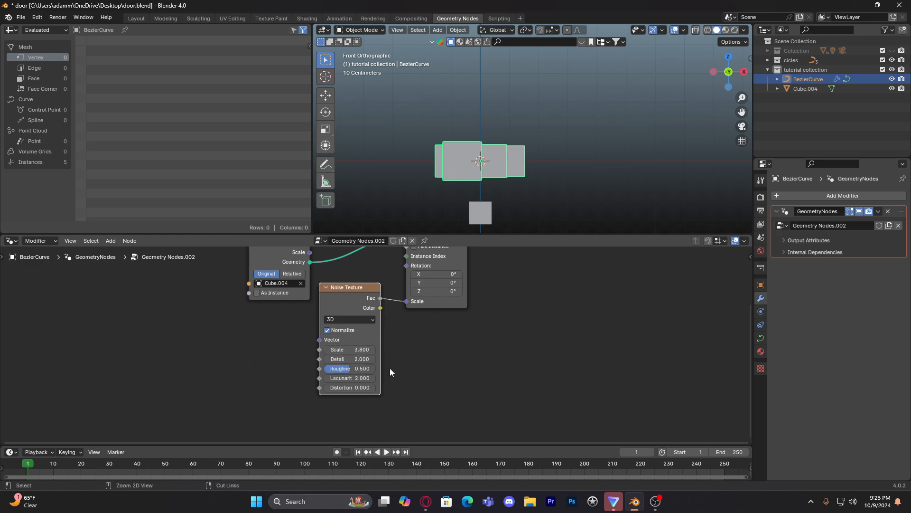
pyautogui.hotkey('ctrl', 'z')
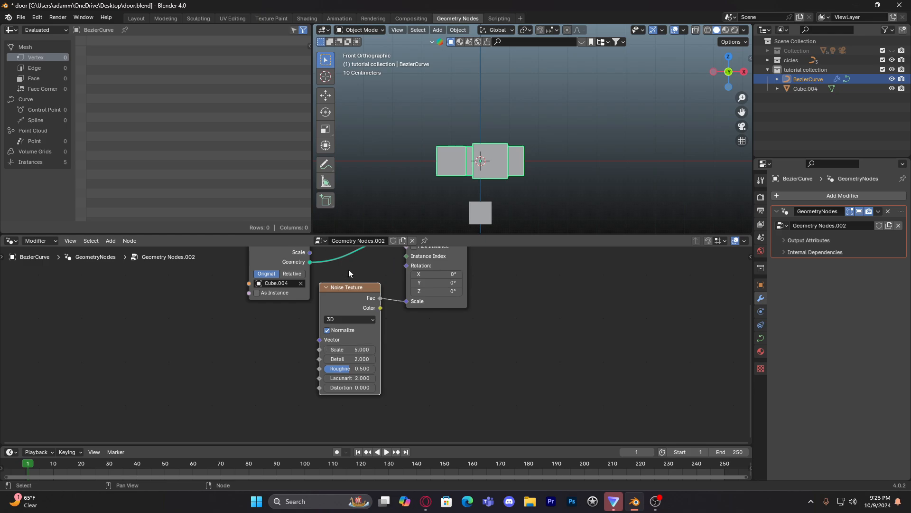
# - Shift the Noise Texture node slightly down in the node tree
pyautogui.moveTo(359, 287); pyautogui.dragTo(358, 293)
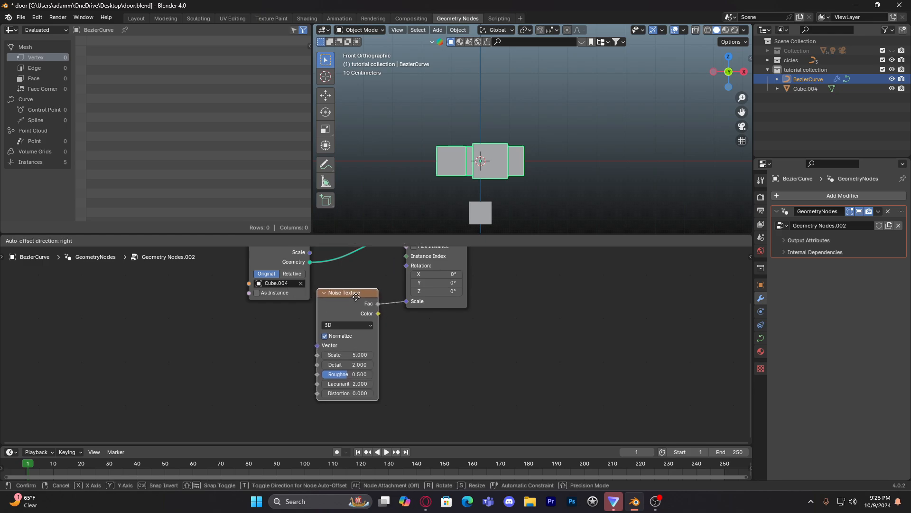
pyautogui.moveTo(480, 293); pyautogui.dragTo(453, 309, button='middle')
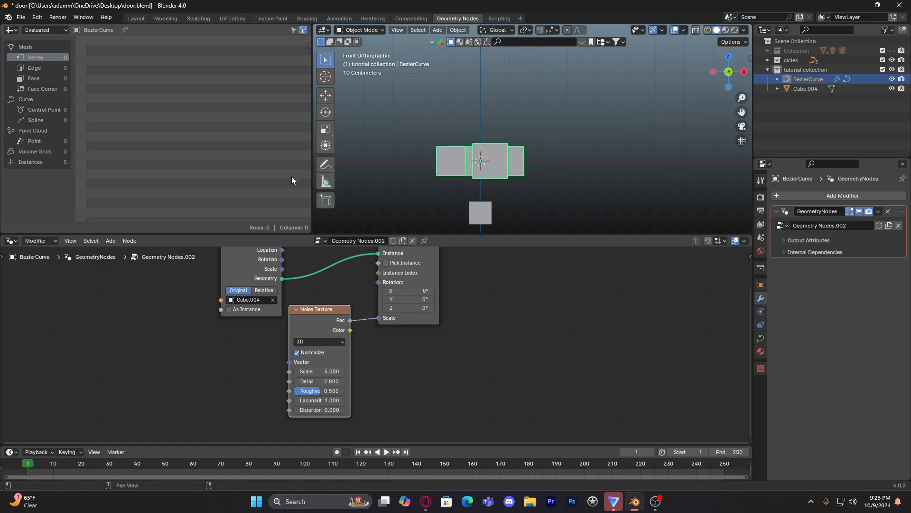
pyautogui.keyDown('shift'); pyautogui.moveTo(503, 156); pyautogui.dragTo(512, 124, button='middle'); pyautogui.keyUp('shift')
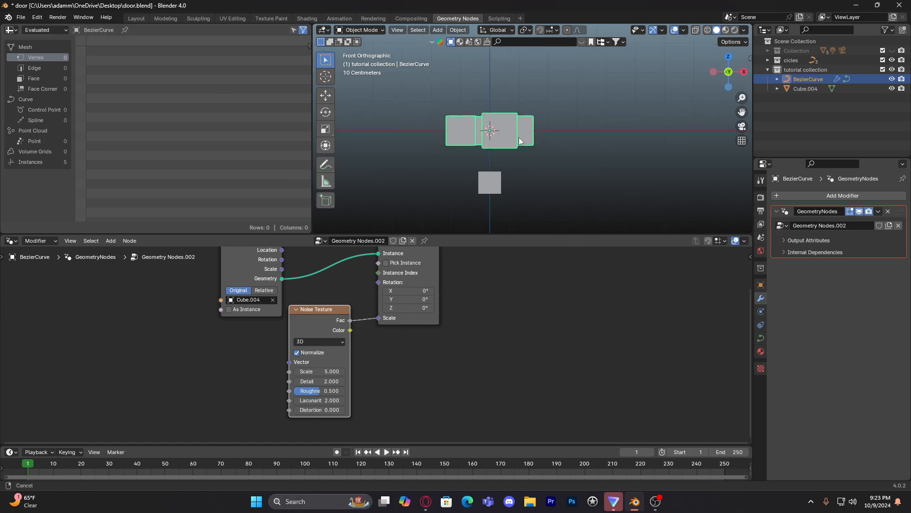
pyautogui.click(495, 189)
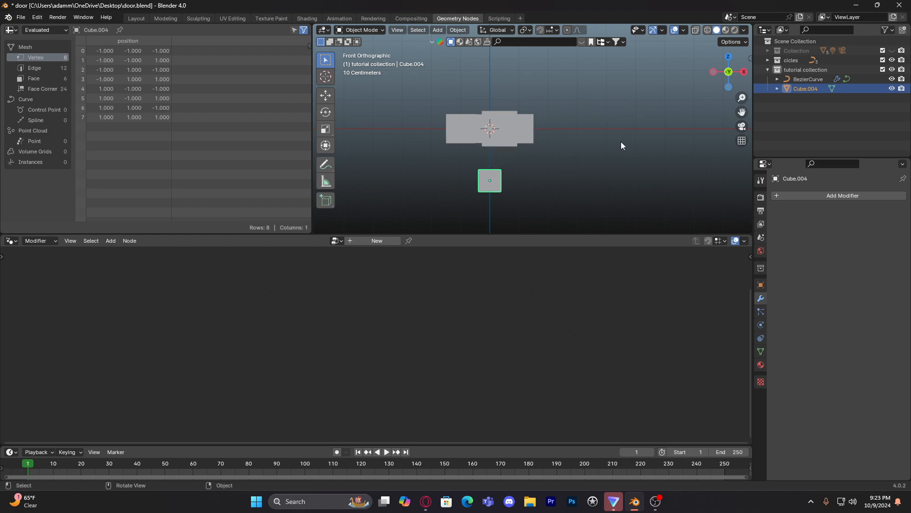
pyautogui.press('s')
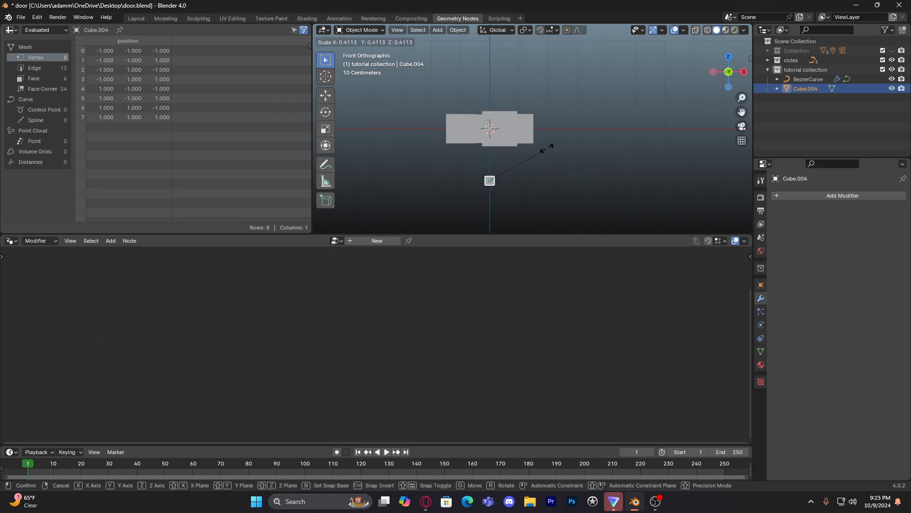
pyautogui.click(590, 159)
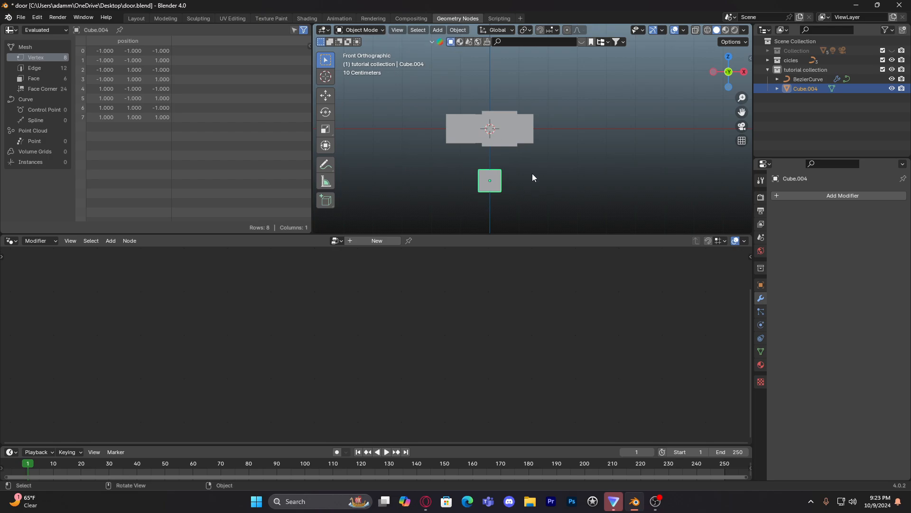
# - Switch the Bezier curve to Edit Mode and select all its control points
pyautogui.click(526, 126)
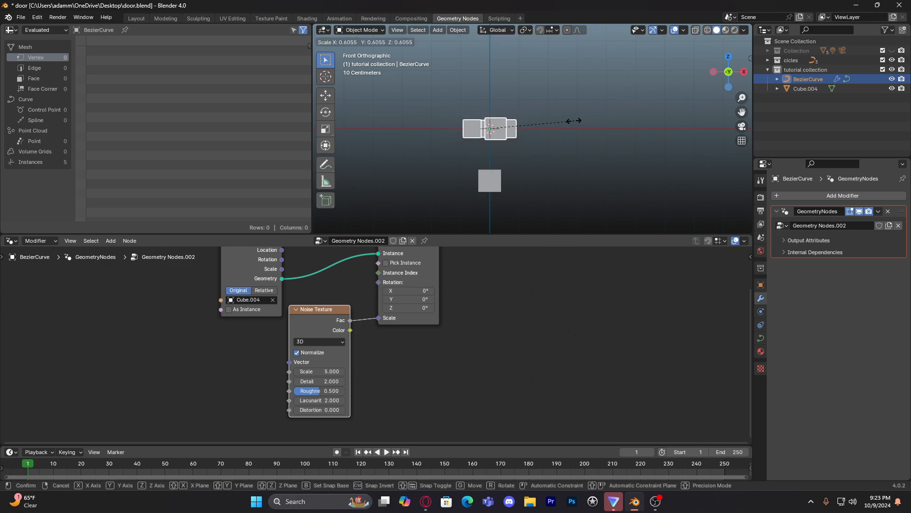
pyautogui.click(359, 30)
pyautogui.click(362, 51)
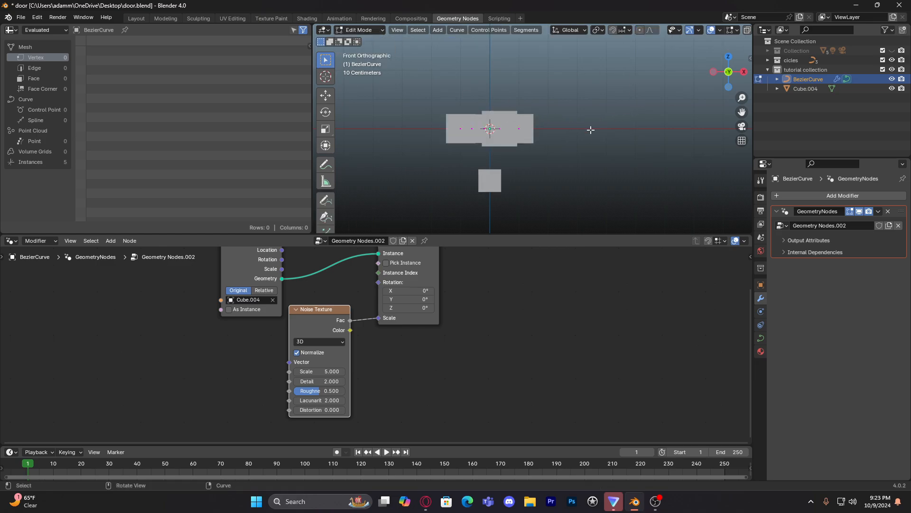
pyautogui.scroll(3, 574, 120)
pyautogui.moveTo(576, 105); pyautogui.dragTo(370, 156)
# - Try scaling the selected control points and changing their radius with Shrink/Fatten, and undo the radius change
pyautogui.press('s')
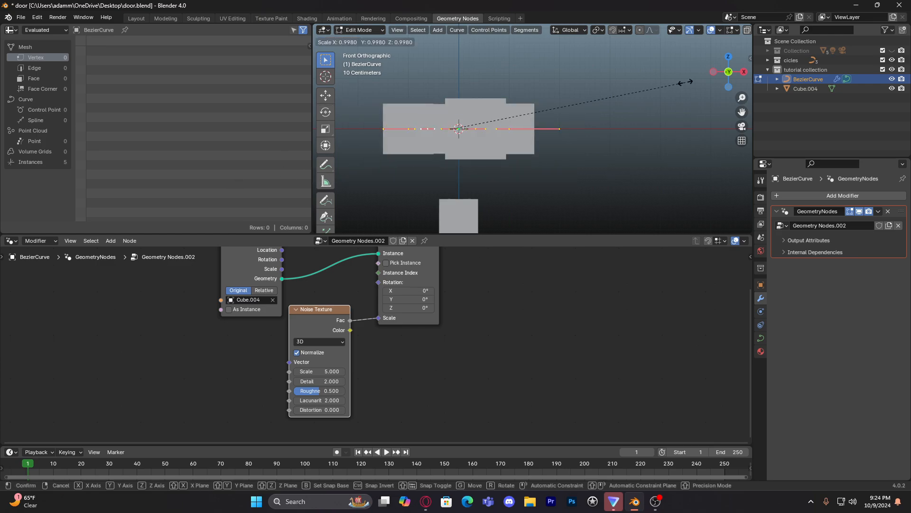
pyautogui.press('Escape')
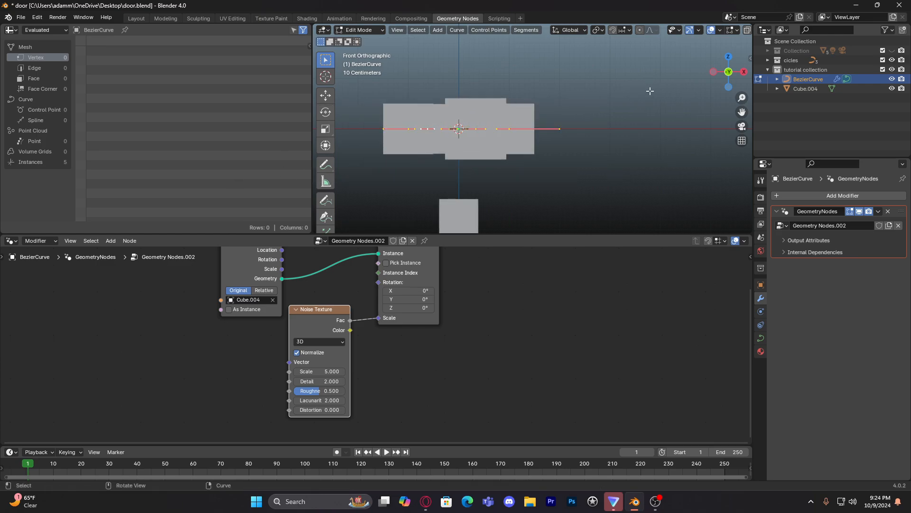
pyautogui.hotkey('alt', 's')
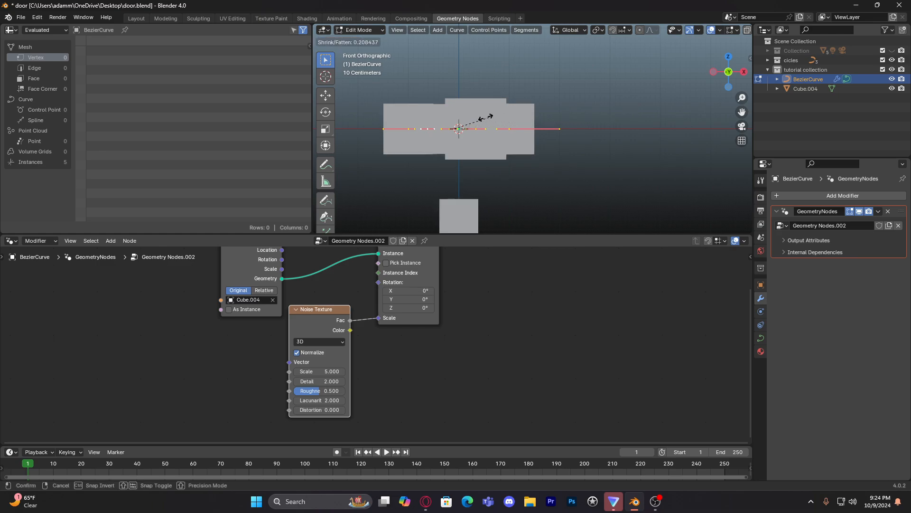
pyautogui.click(479, 120)
pyautogui.hotkey('ctrl', 'z')
# - Try scaling the end control point of the Bezier curve to about 0.28 and undo the change
pyautogui.keyDown('shift'); pyautogui.moveTo(549, 121); pyautogui.dragTo(545, 115, button='middle'); pyautogui.keyUp('shift')
pyautogui.click(524, 118)
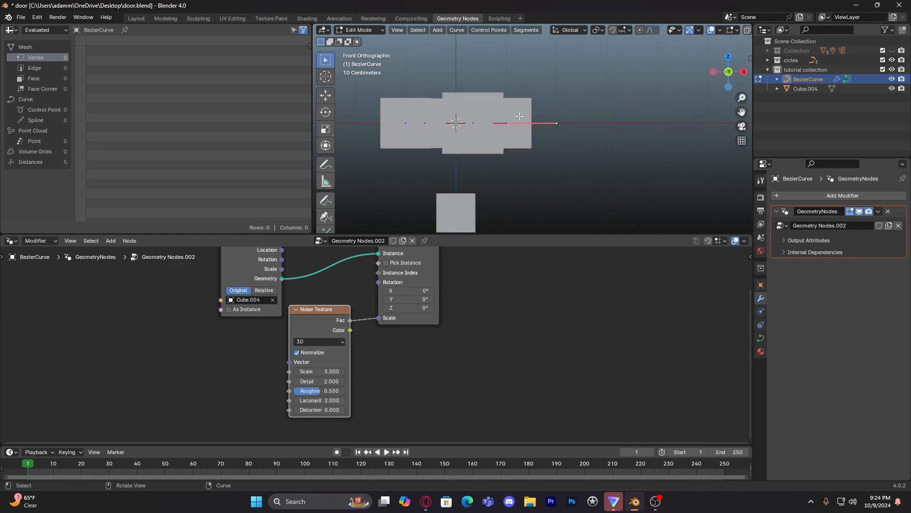
pyautogui.moveTo(522, 119)
pyautogui.mouseDown()
pyautogui.moveTo(509, 130)
pyautogui.moveTo(520, 131)
pyautogui.mouseUp()
pyautogui.press('s')
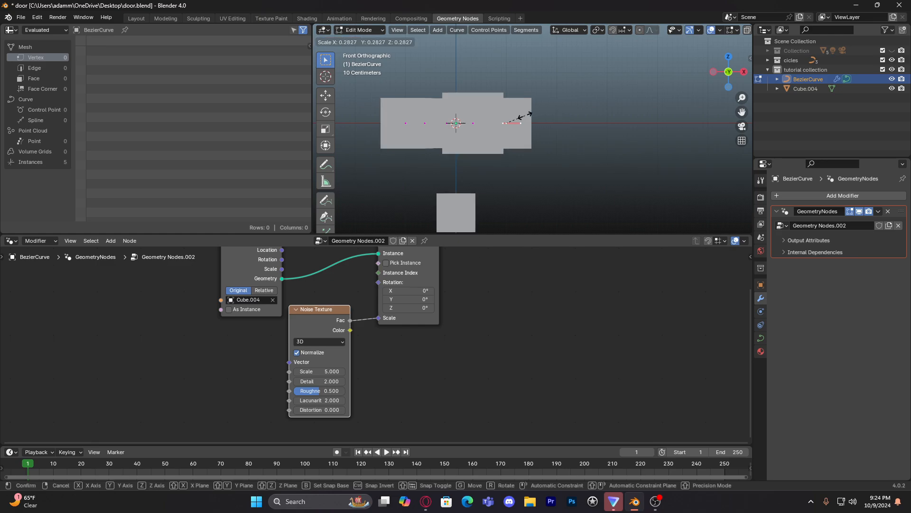
pyautogui.click(523, 116)
pyautogui.hotkey('ctrl', 'z')
# - Deselect the control points and return the Bezier curve to Object Mode
pyautogui.keyDown('shift'); pyautogui.moveTo(564, 115); pyautogui.dragTo(621, 122, button='middle'); pyautogui.keyUp('shift')
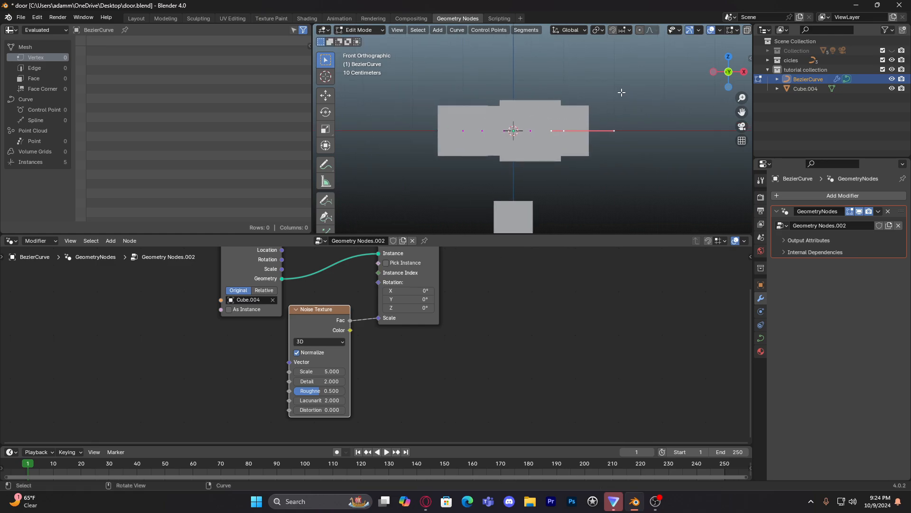
pyautogui.click(621, 92)
pyautogui.press('Tab')
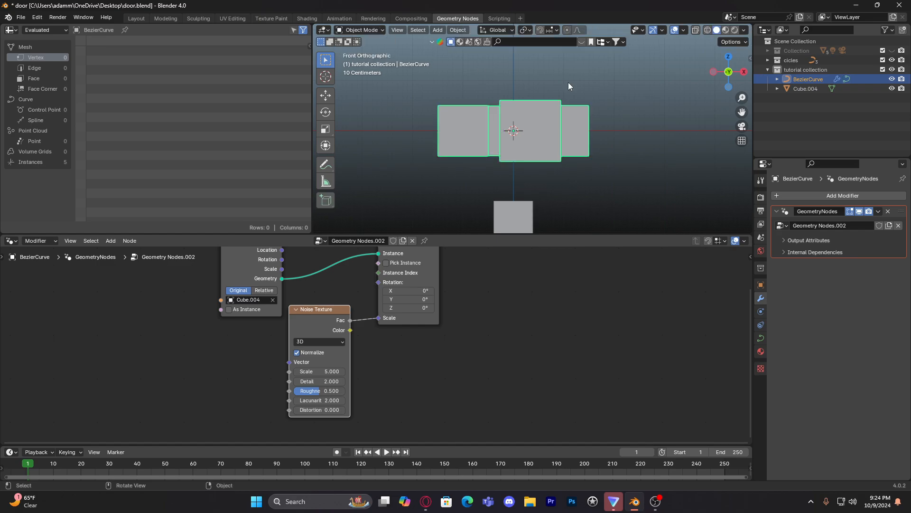
# - Try scaling the whole Bezier curve object along the Z and X axes, and undo the X scaling
pyautogui.press('s')
pyautogui.press('z')
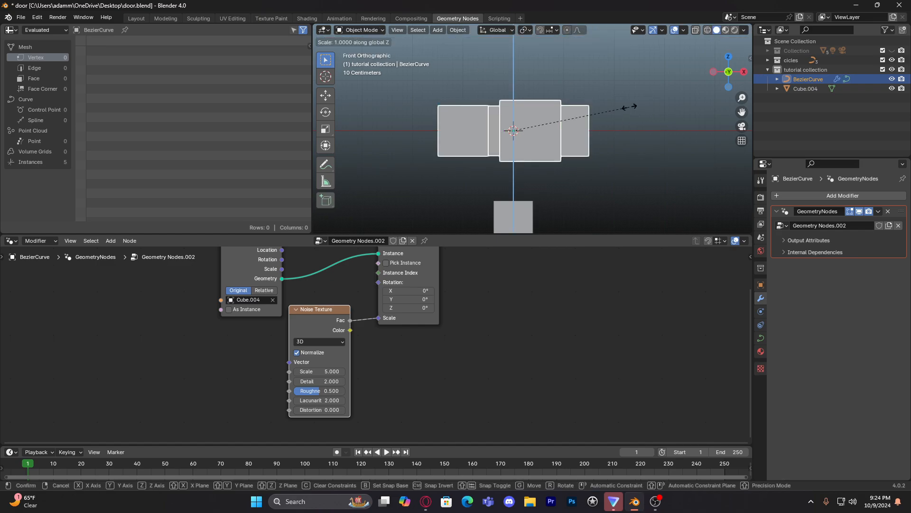
pyautogui.click(576, 109)
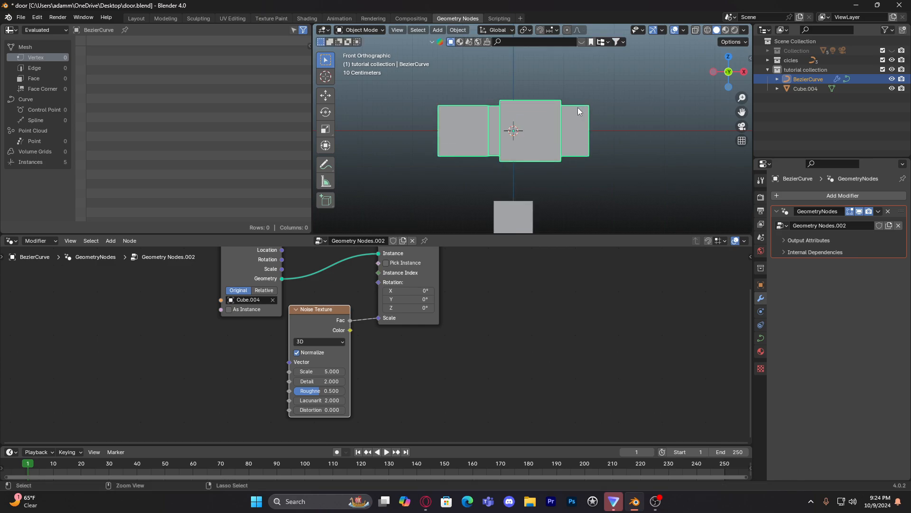
pyautogui.press('s')
pyautogui.press('x')
pyautogui.click(542, 117)
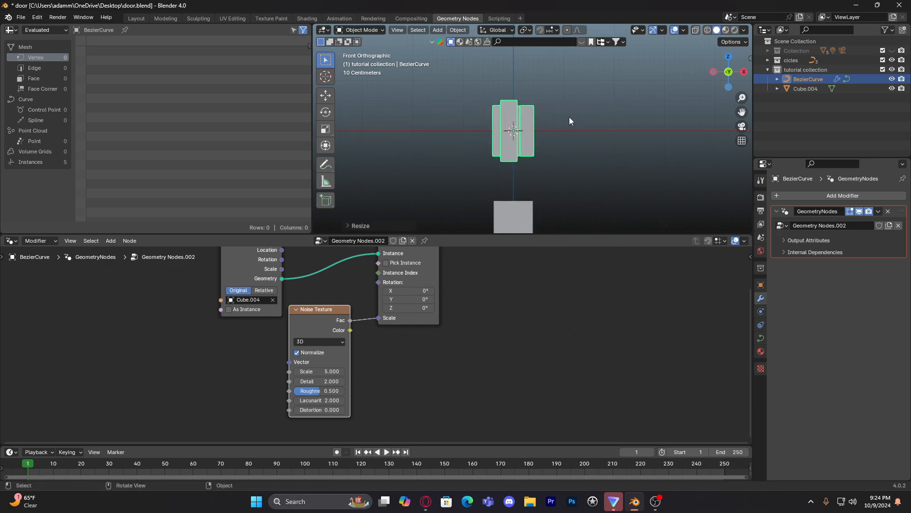
pyautogui.hotkey('ctrl', 'z')
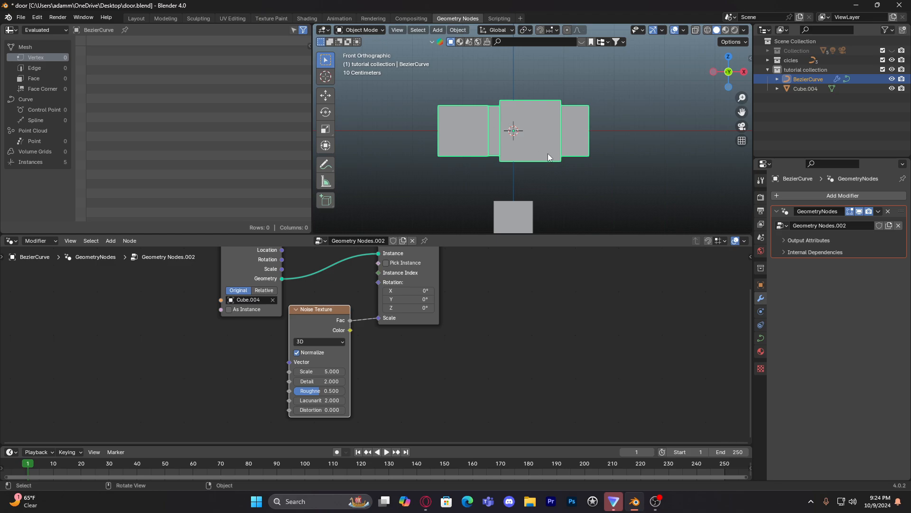
pyautogui.keyDown('shift'); pyautogui.moveTo(574, 143); pyautogui.dragTo(558, 90, button='middle'); pyautogui.keyUp('shift')
pyautogui.click(371, 31)
pyautogui.click(369, 51)
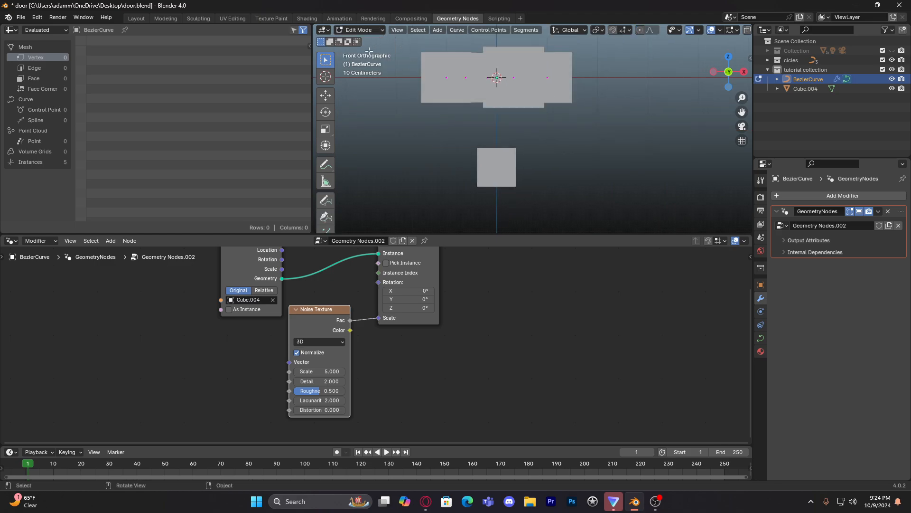
pyautogui.click(360, 31)
pyautogui.click(364, 41)
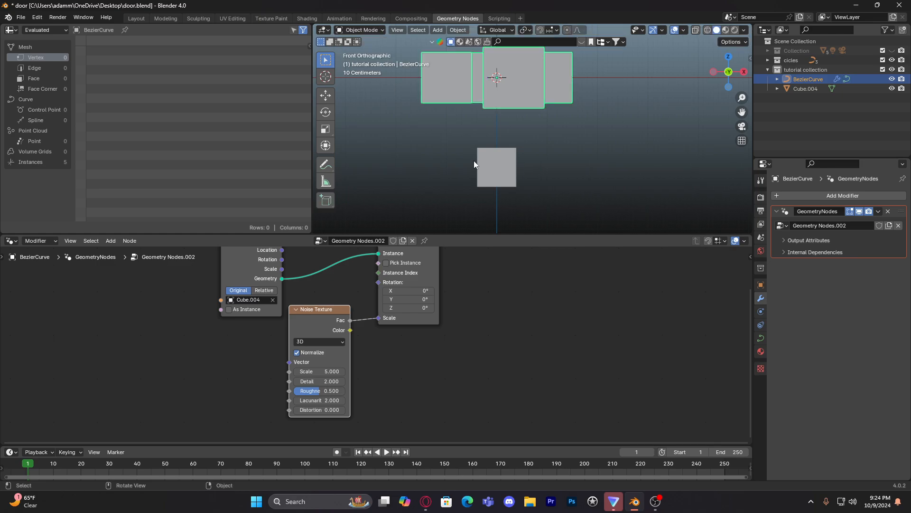
# - Switch the separate source cube to Edit Mode and scale its mesh down to about 0.28 of its size
pyautogui.click(479, 162)
pyautogui.click(360, 30)
pyautogui.click(361, 52)
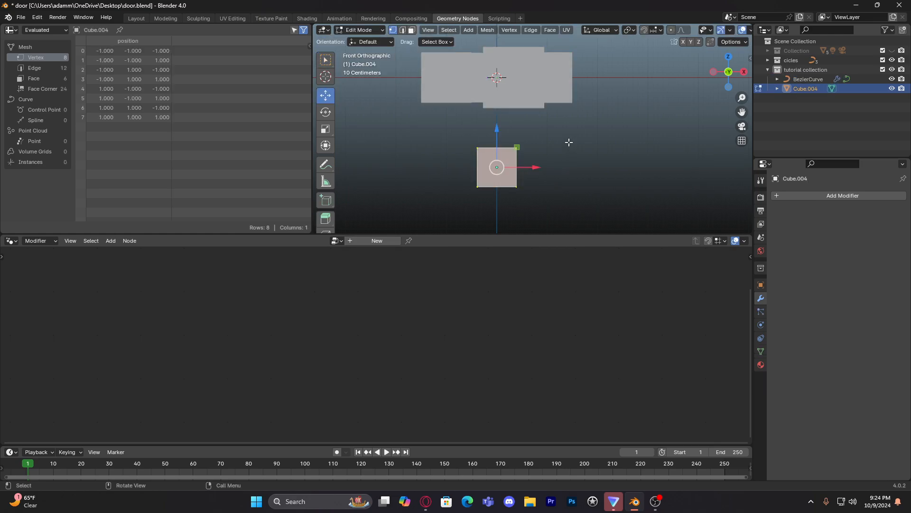
pyautogui.press('s')
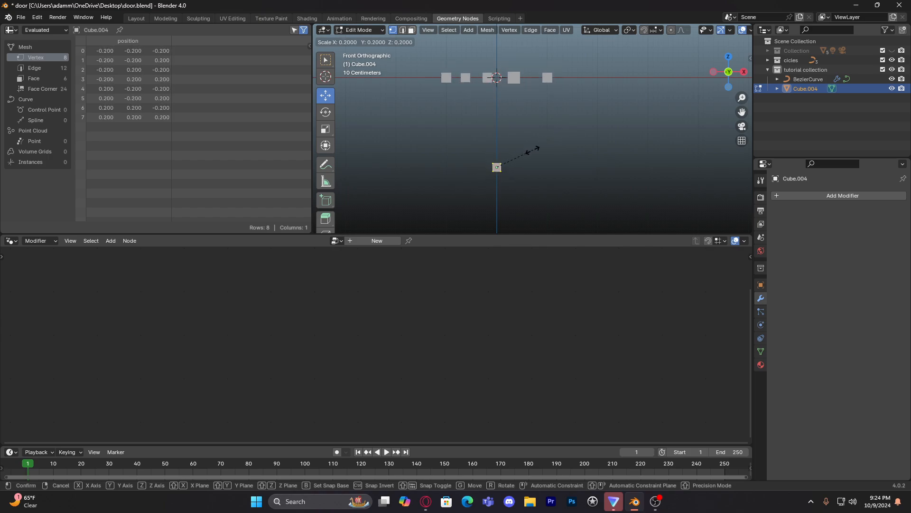
pyautogui.click(533, 149)
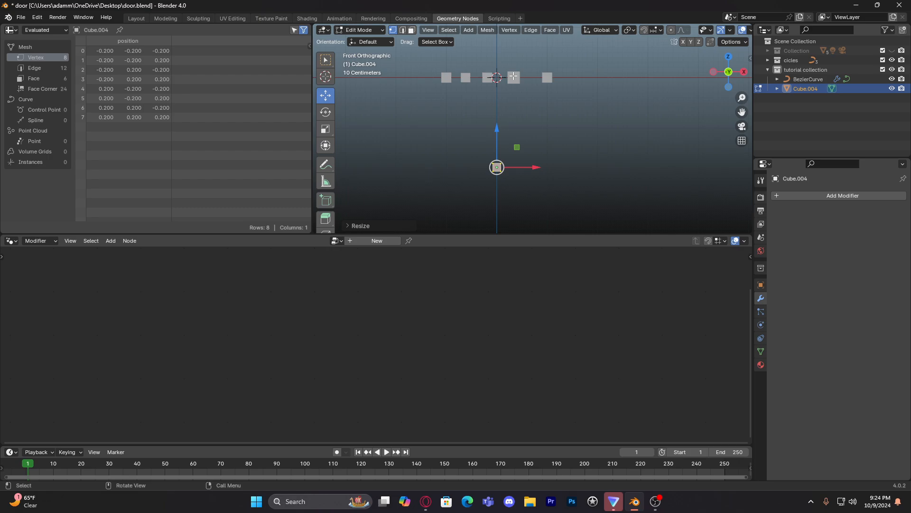
pyautogui.press('s')
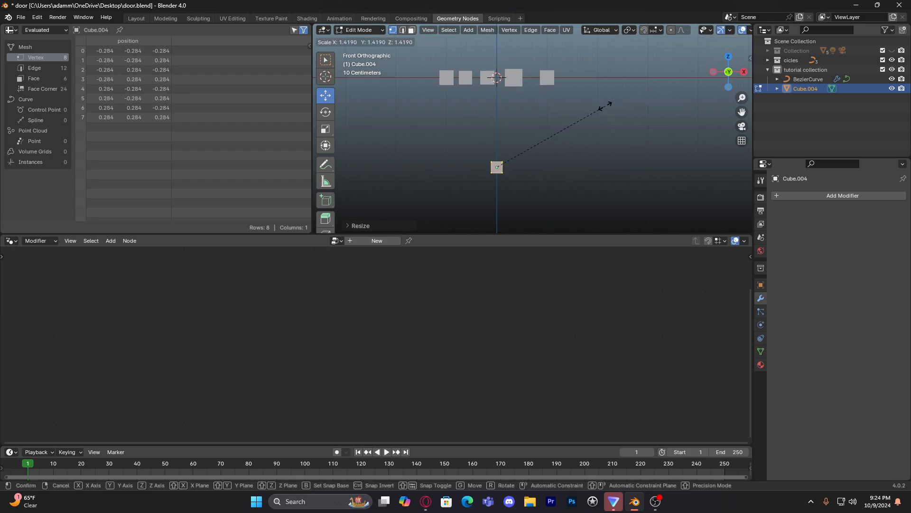
pyautogui.click(602, 108)
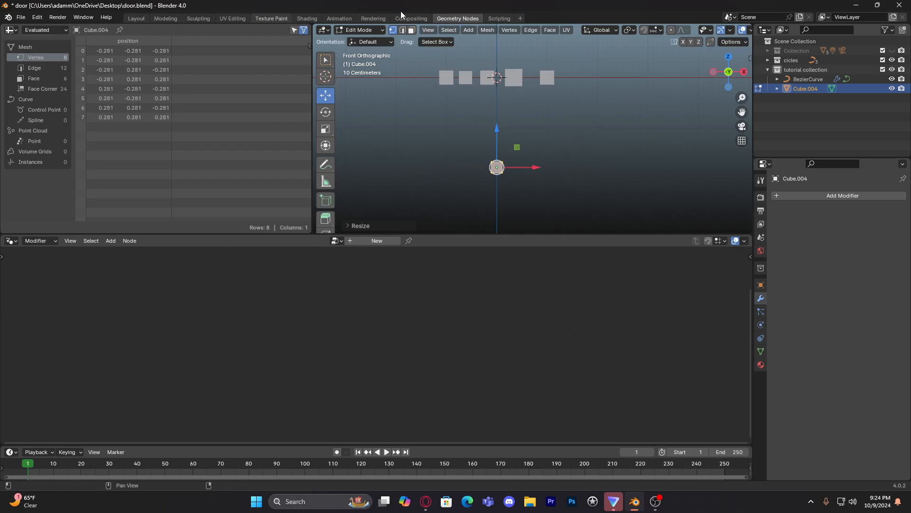
# - Return the cube to Object Mode and make the BezierCurve object active
pyautogui.click(807, 79)
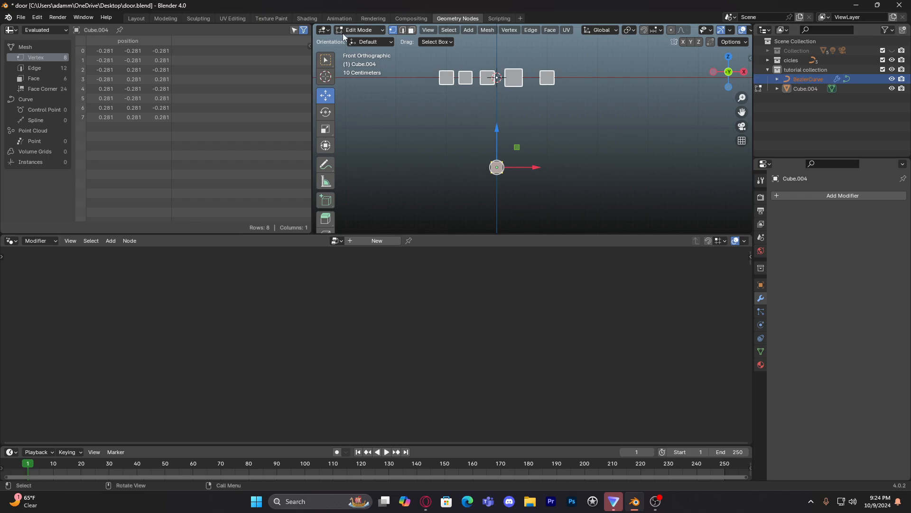
pyautogui.click(366, 29)
pyautogui.click(374, 41)
pyautogui.click(813, 78)
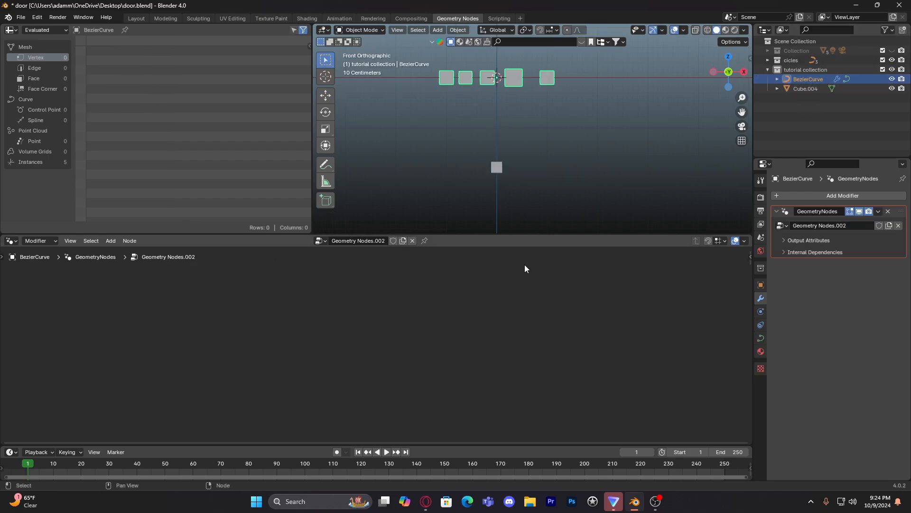
# - Set the Noise Texture node's Scale to 8.9
pyautogui.moveTo(484, 375)
pyautogui.mouseDown(button='middle')
pyautogui.moveTo(492, 434)
pyautogui.moveTo(494, 391)
pyautogui.mouseUp(button='middle')
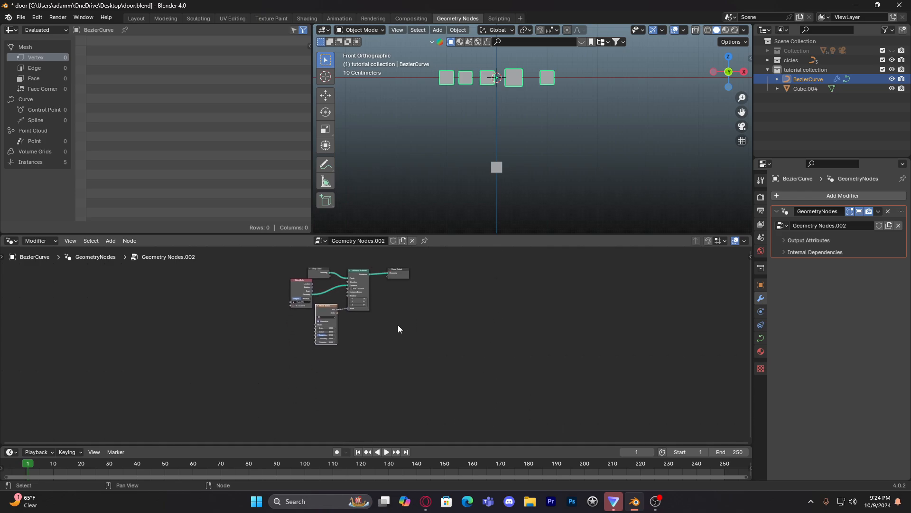
pyautogui.scroll(7, 397, 326)
pyautogui.keyDown('shift'); pyautogui.moveTo(349, 263); pyautogui.dragTo(358, 354, button='middle'); pyautogui.keyUp('shift')
pyautogui.scroll(3, 365, 359)
pyautogui.keyDown('shift'); pyautogui.moveTo(379, 363); pyautogui.dragTo(431, 324); pyautogui.keyUp('shift')
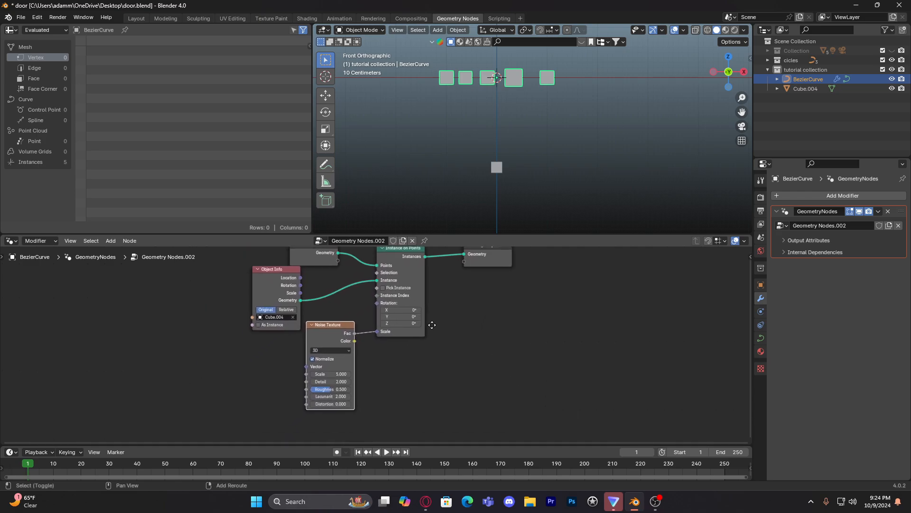
pyautogui.keyDown('shift'); pyautogui.moveTo(431, 323); pyautogui.dragTo(434, 329, button='middle'); pyautogui.keyUp('shift')
pyautogui.scroll(1, 420, 346)
pyautogui.keyDown('shift'); pyautogui.moveTo(378, 336); pyautogui.dragTo(372, 340, button='middle'); pyautogui.keyUp('shift')
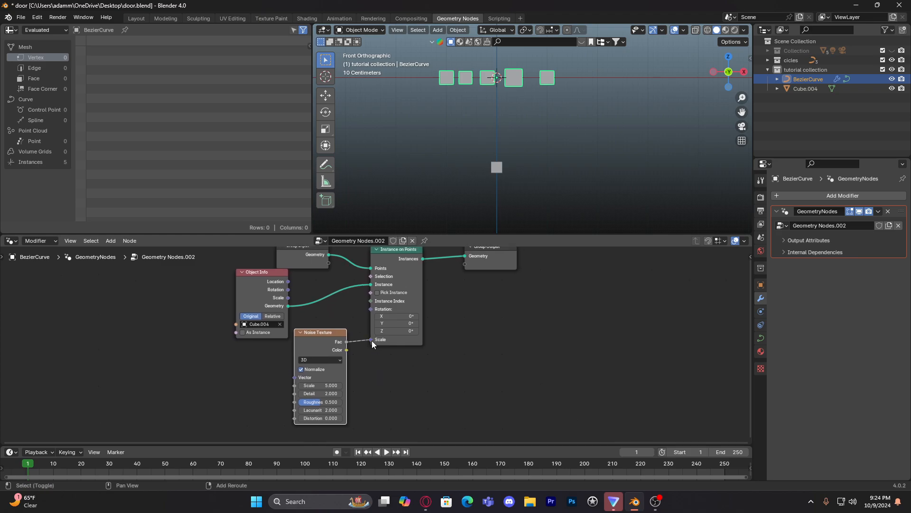
pyautogui.scroll(3, 490, 178)
pyautogui.keyDown('shift'); pyautogui.moveTo(493, 98); pyautogui.dragTo(497, 119, button='middle'); pyautogui.keyUp('shift')
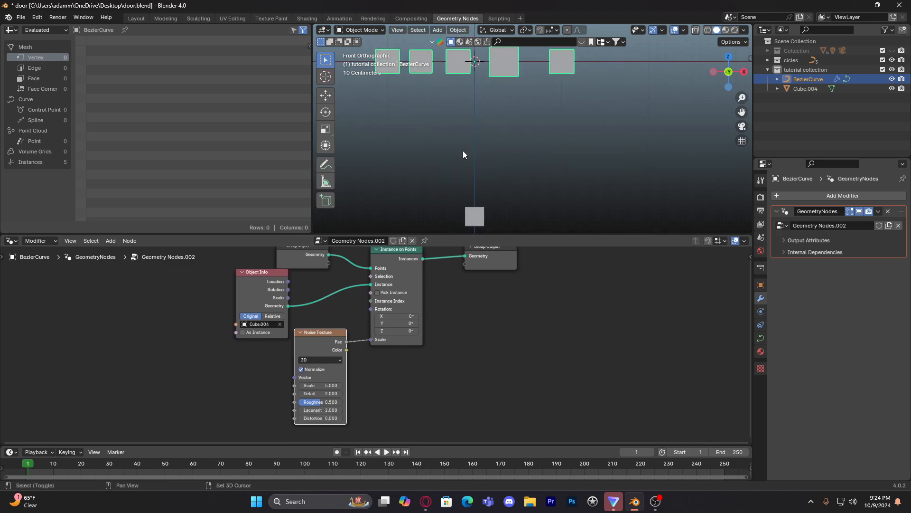
pyautogui.moveTo(321, 385)
pyautogui.mouseDown()
pyautogui.moveTo(365, 386)
pyautogui.moveTo(326, 386)
pyautogui.mouseUp()
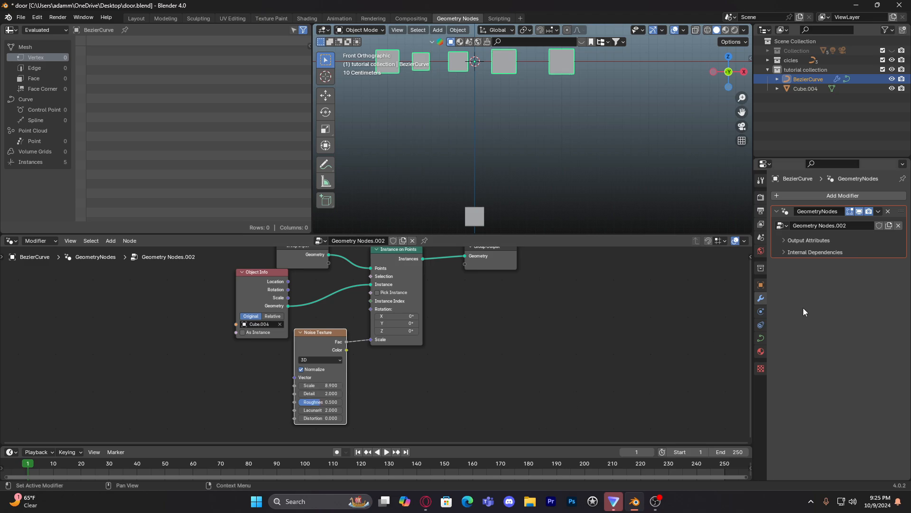
# - Preview the brush texture as Distorted Noise to illustrate a noise pattern, and unlink the texture
pyautogui.click(761, 369)
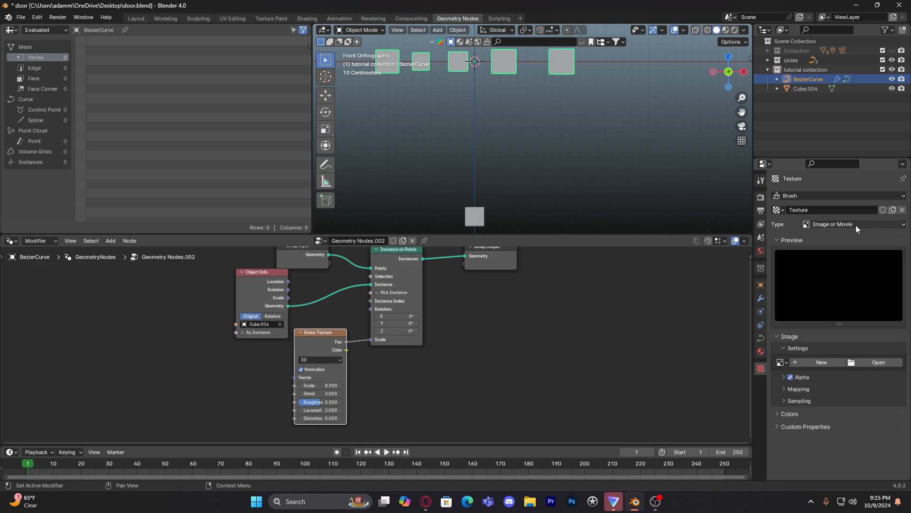
pyautogui.click(854, 222)
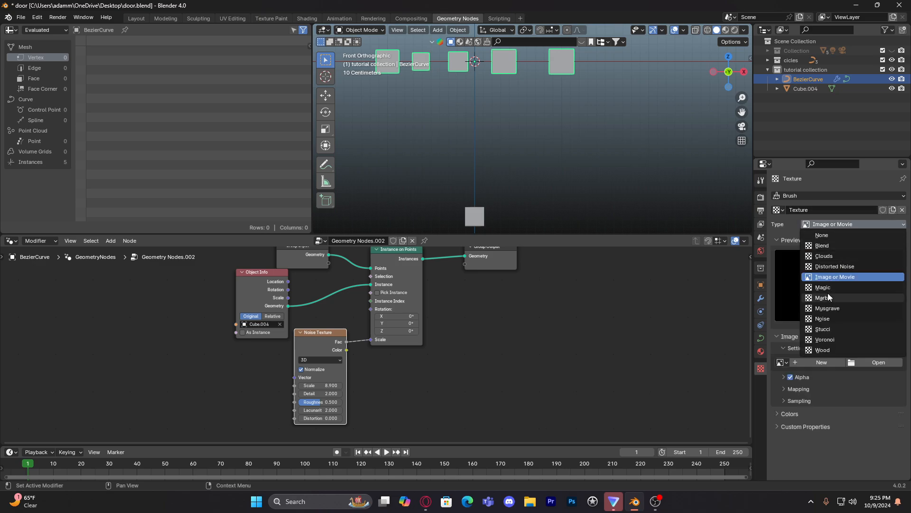
pyautogui.click(843, 268)
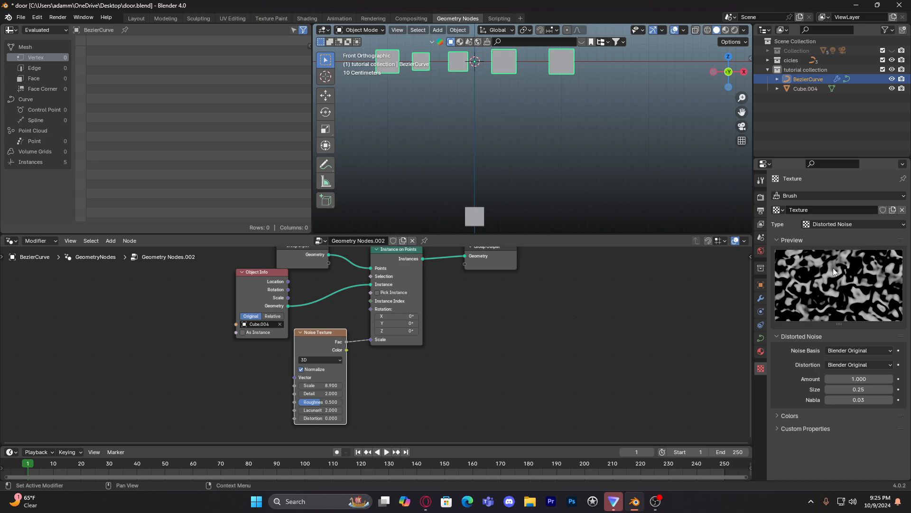
pyautogui.keyDown('shift'); pyautogui.moveTo(466, 74); pyautogui.dragTo(497, 118, button='middle'); pyautogui.keyUp('shift')
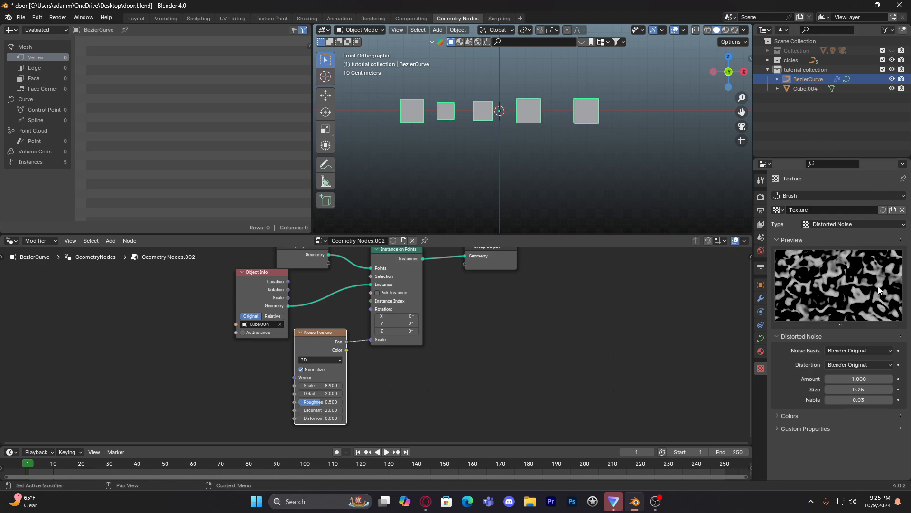
pyautogui.click(902, 210)
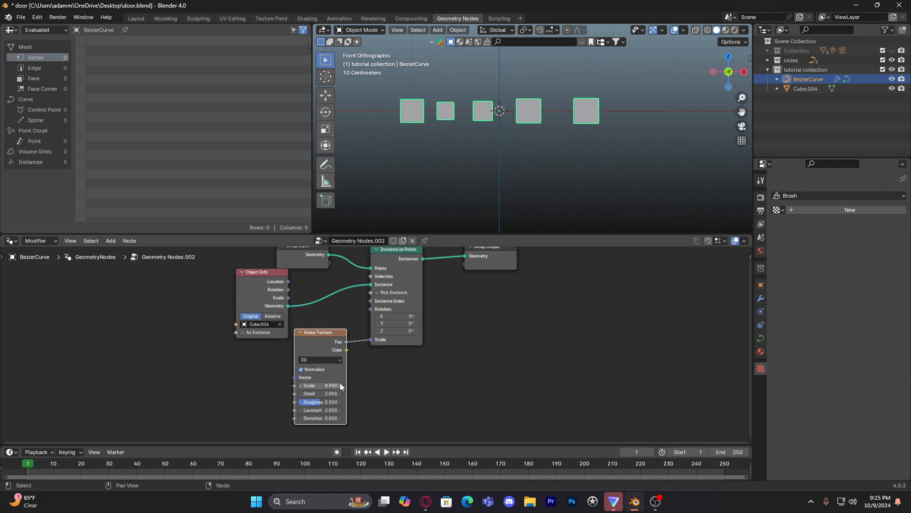
# - Try adjusting the Noise Texture node's Distortion and check the instanced cubes
pyautogui.moveTo(371, 379); pyautogui.dragTo(397, 341, button='middle')
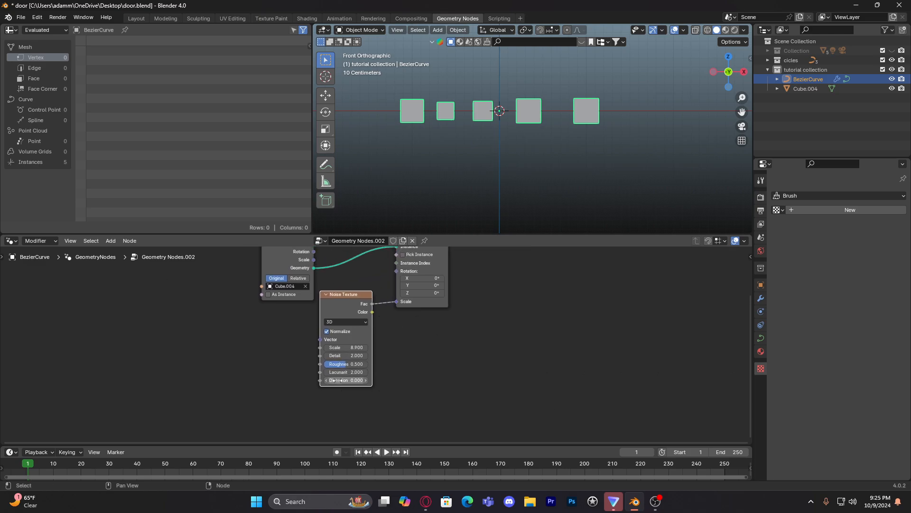
pyautogui.moveTo(355, 380); pyautogui.dragTo(295, 365)
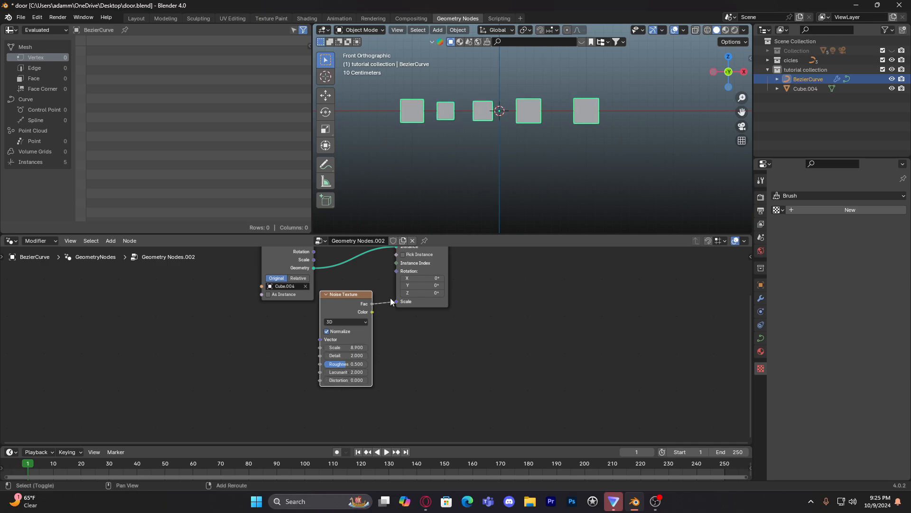
pyautogui.moveTo(280, 269); pyautogui.dragTo(298, 290, button='middle')
pyautogui.keyDown('shift'); pyautogui.moveTo(534, 97); pyautogui.dragTo(513, 79, button='middle'); pyautogui.keyUp('shift')
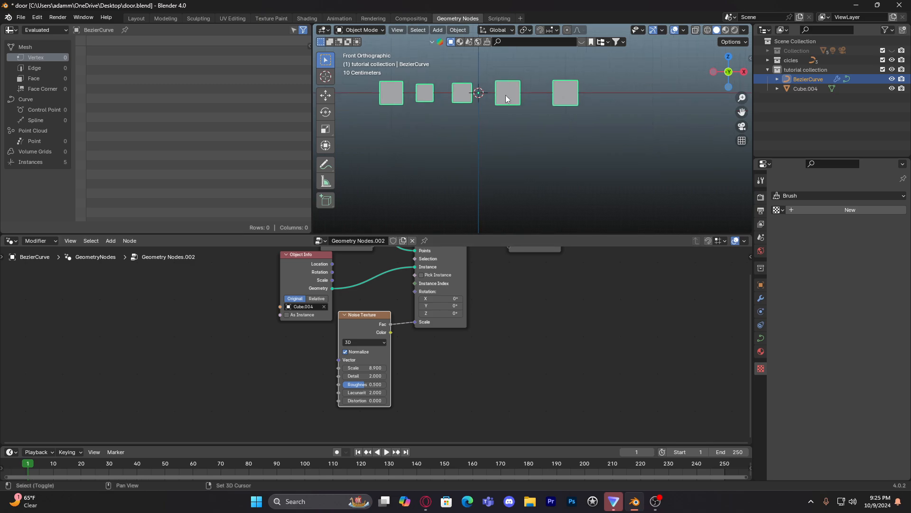
pyautogui.scroll(-3, 564, 118)
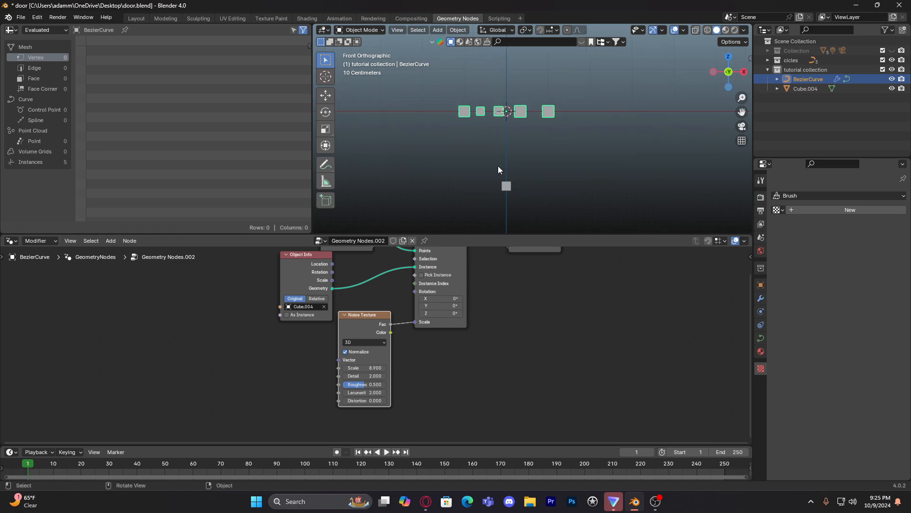
# - Turn the Noise Texture's Normalize option off and on again, and try a Distortion change and undo it
pyautogui.scroll(2, 361, 375)
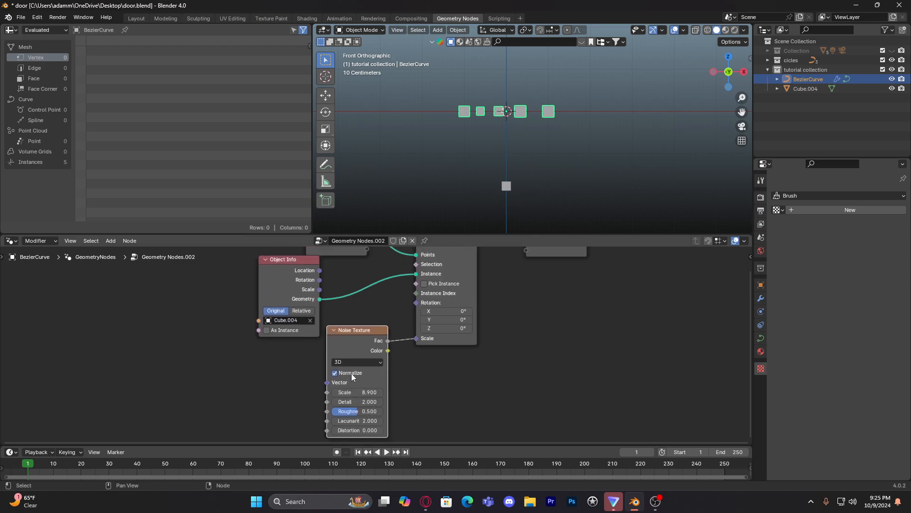
pyautogui.click(350, 372)
pyautogui.moveTo(357, 392)
pyautogui.mouseDown()
pyautogui.moveTo(382, 392)
pyautogui.moveTo(360, 392)
pyautogui.mouseUp()
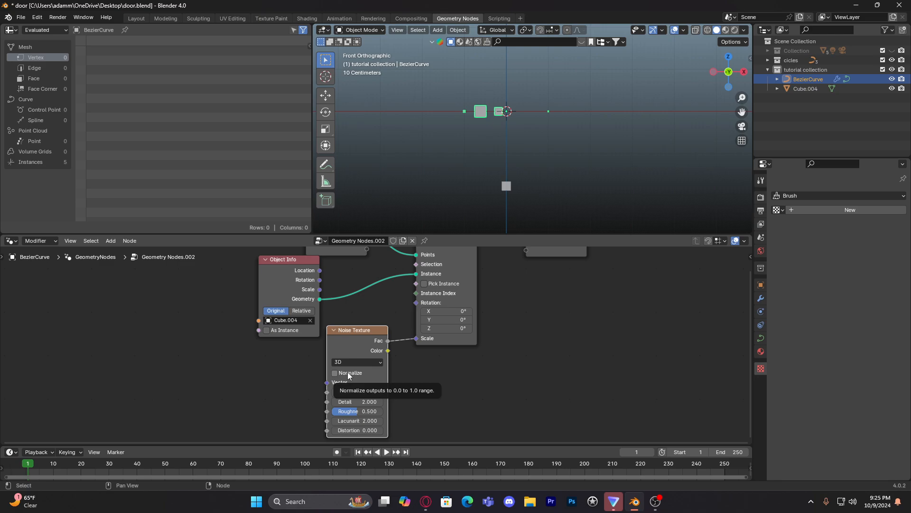
pyautogui.click(350, 373)
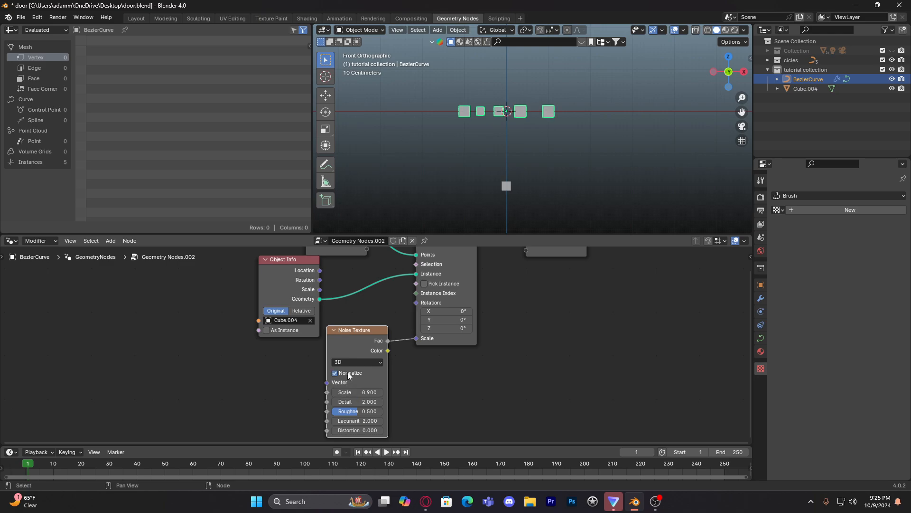
pyautogui.moveTo(350, 431); pyautogui.dragTo(493, 431)
pyautogui.hotkey('ctrl', 'z')
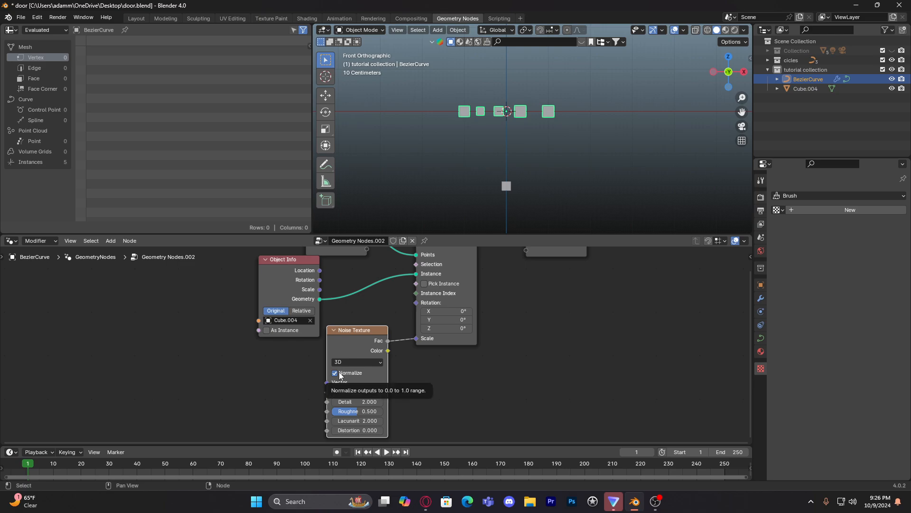
# - Try the Noise Texture with Normalize off, raising Distortion to 859.2 and increasing Scale, and undo both value changes
pyautogui.click(339, 376)
pyautogui.moveTo(353, 392); pyautogui.dragTo(375, 392)
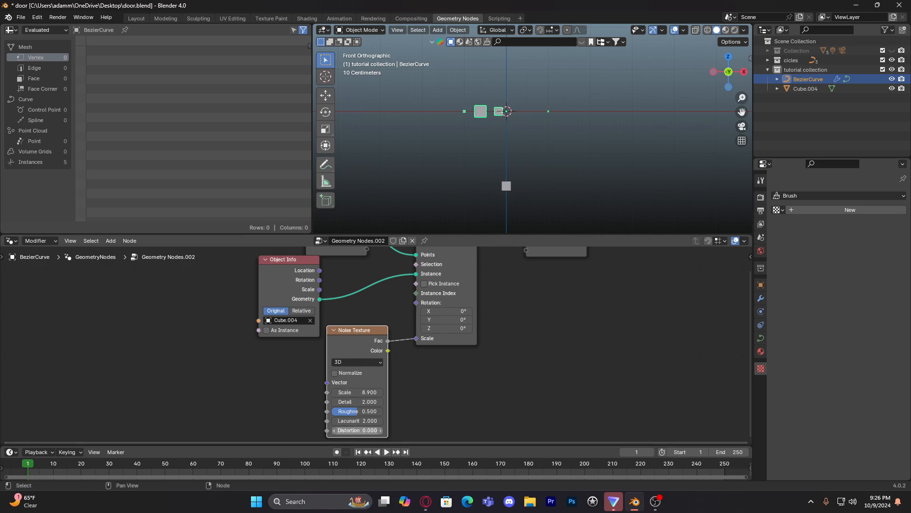
pyautogui.moveTo(357, 431); pyautogui.dragTo(598, 431)
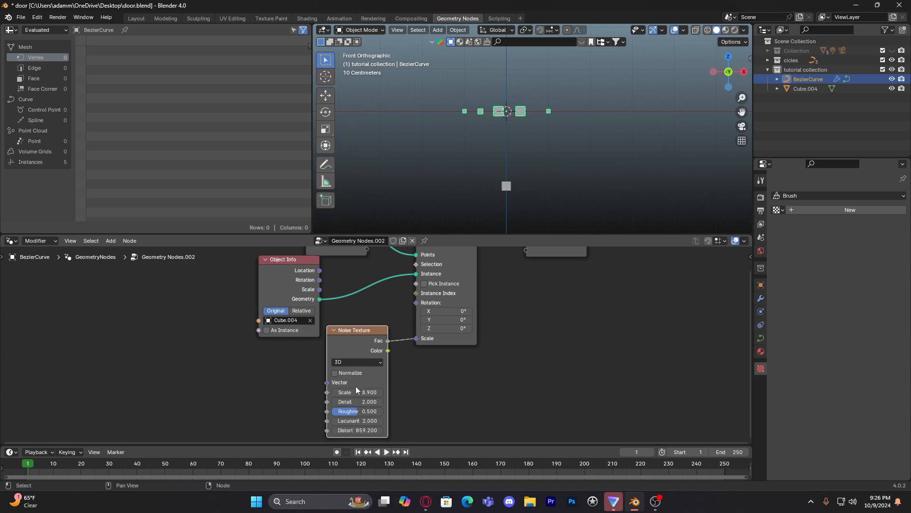
pyautogui.moveTo(356, 391); pyautogui.dragTo(494, 392)
pyautogui.hotkey('ctrl', 'z')
pyautogui.hotkey('ctrl', 'z')
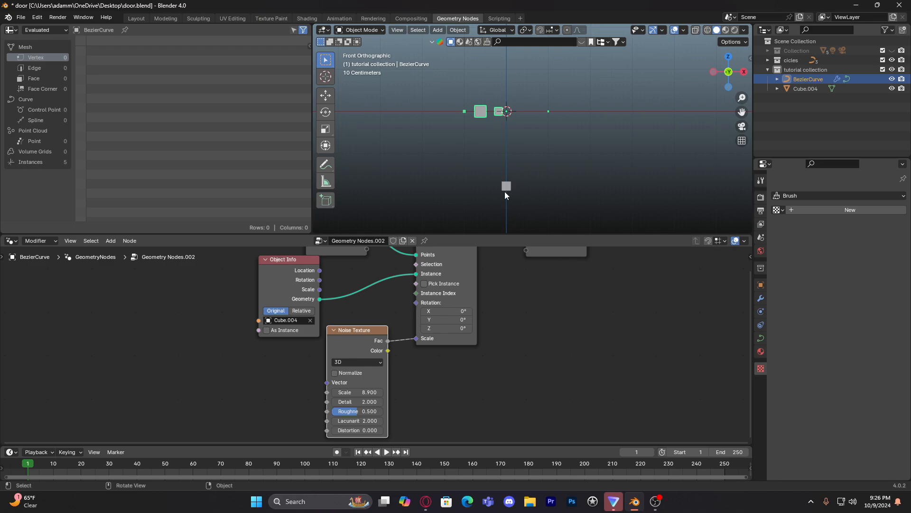
# - Set the Noise Texture node's Scale to 12.9 and check the instanced cubes
pyautogui.scroll(2, 513, 180)
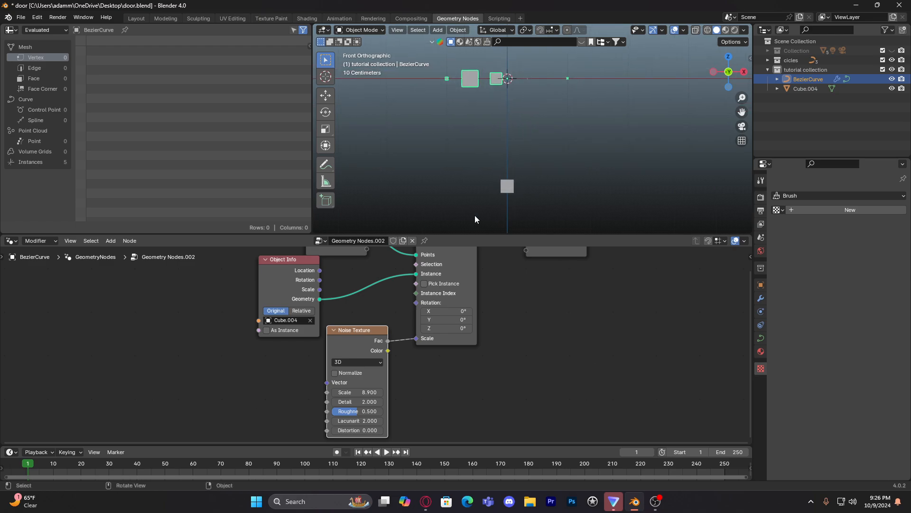
pyautogui.moveTo(356, 392); pyautogui.dragTo(402, 392)
pyautogui.scroll(1, 497, 187)
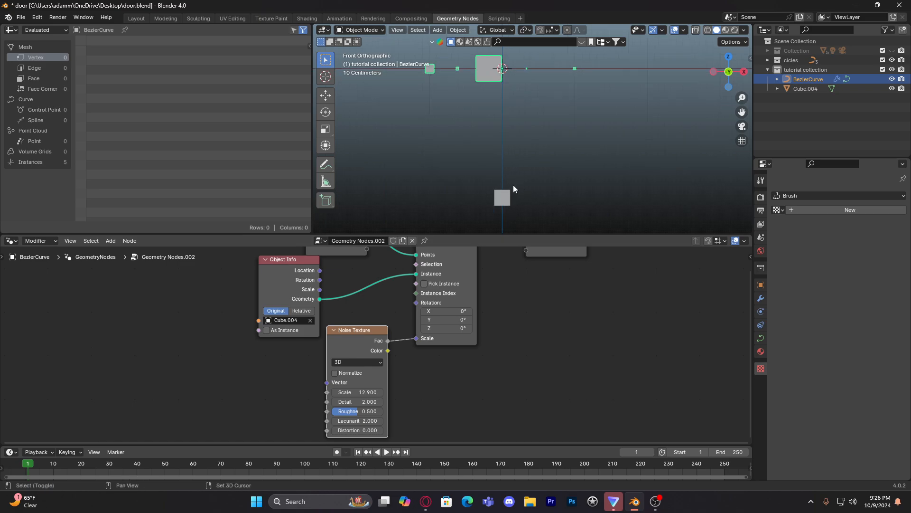
pyautogui.keyDown('shift'); pyautogui.moveTo(542, 75); pyautogui.dragTo(530, 112, button='middle'); pyautogui.keyUp('shift')
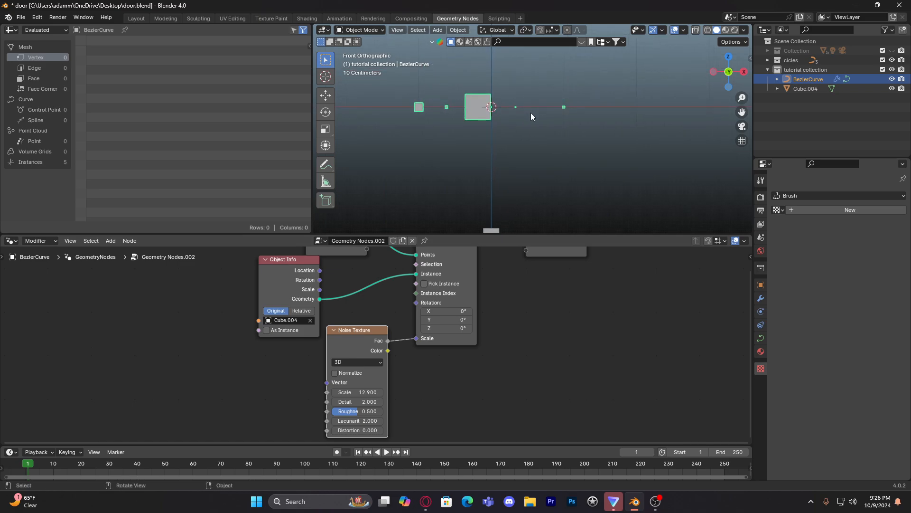
# - Toggle the Noise Texture's Normalize option to compare the cube sizes, leaving it enabled
pyautogui.click(334, 373)
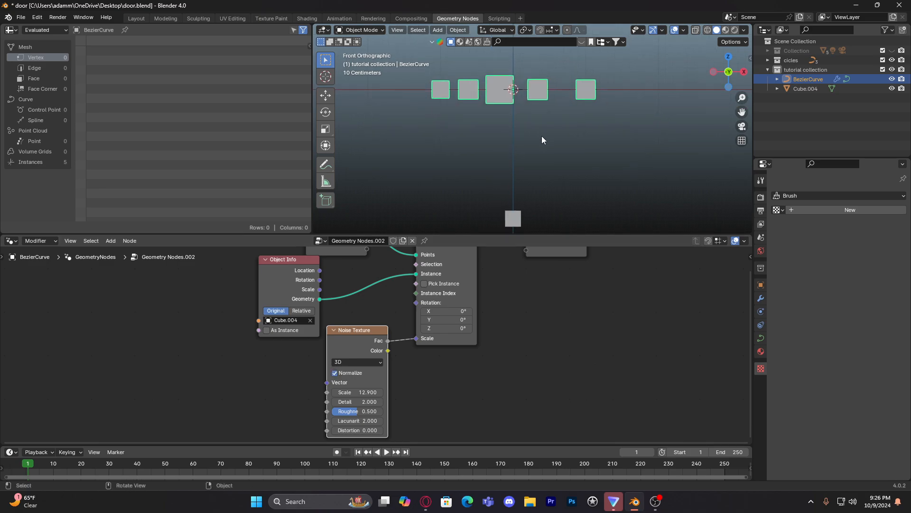
pyautogui.click(349, 373)
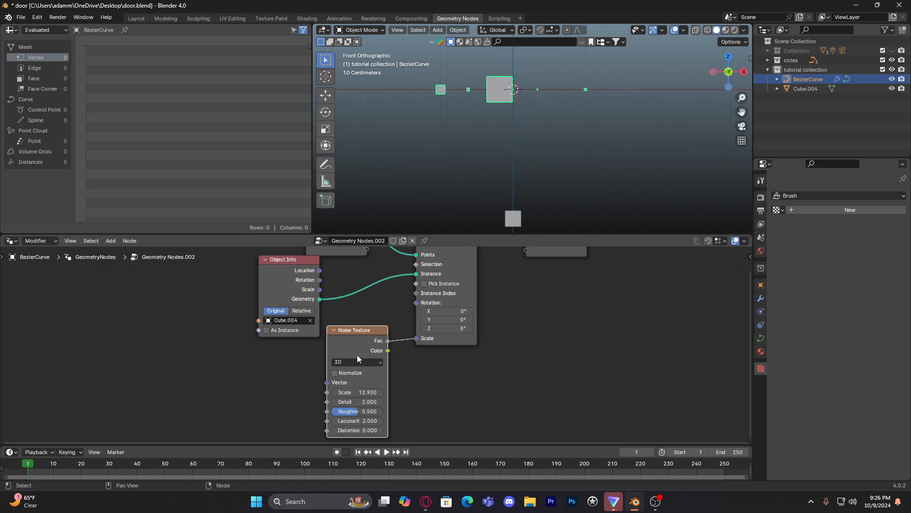
pyautogui.click(355, 373)
pyautogui.keyDown('shift'); pyautogui.moveTo(486, 158); pyautogui.dragTo(506, 133, button='middle'); pyautogui.keyUp('shift')
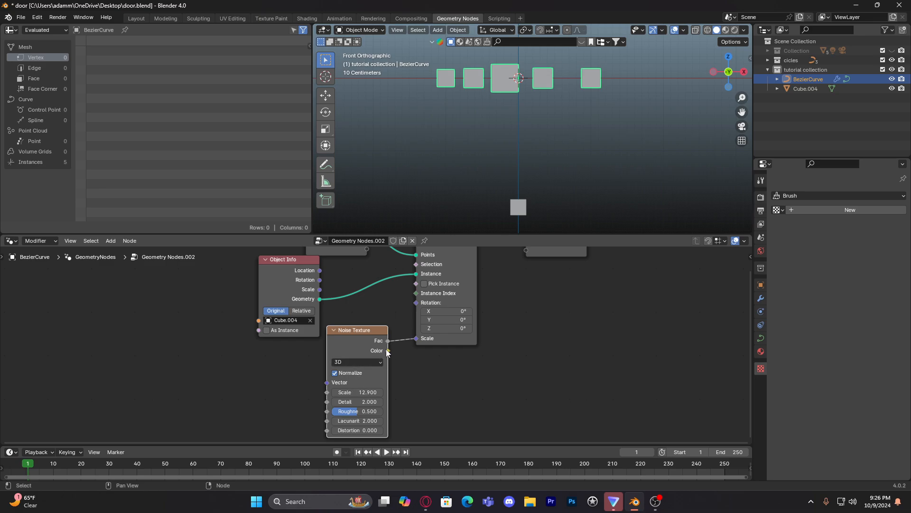
# - Try feeding a Separate XYZ node's Z output into the Noise Texture's Scale, and delete that node
pyautogui.moveTo(388, 351); pyautogui.dragTo(398, 355)
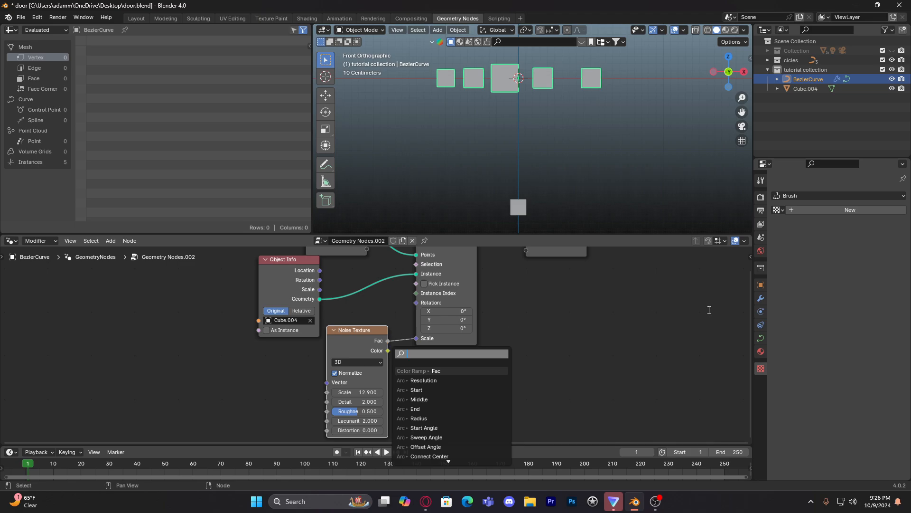
pyautogui.moveTo(328, 382); pyautogui.dragTo(306, 375)
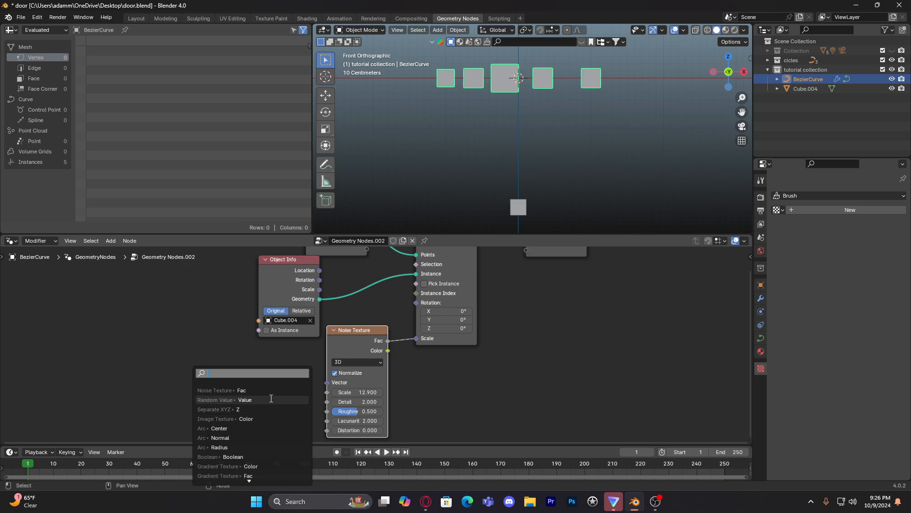
pyautogui.click(213, 409)
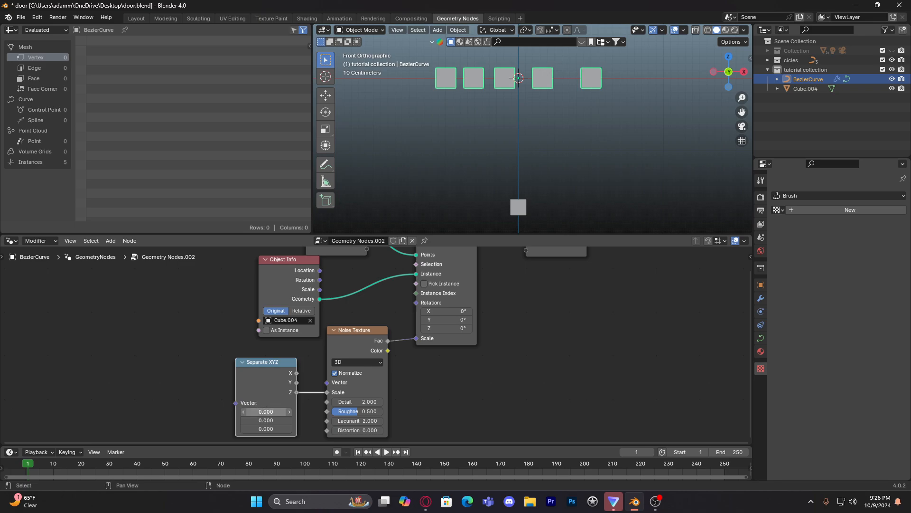
pyautogui.press('x')
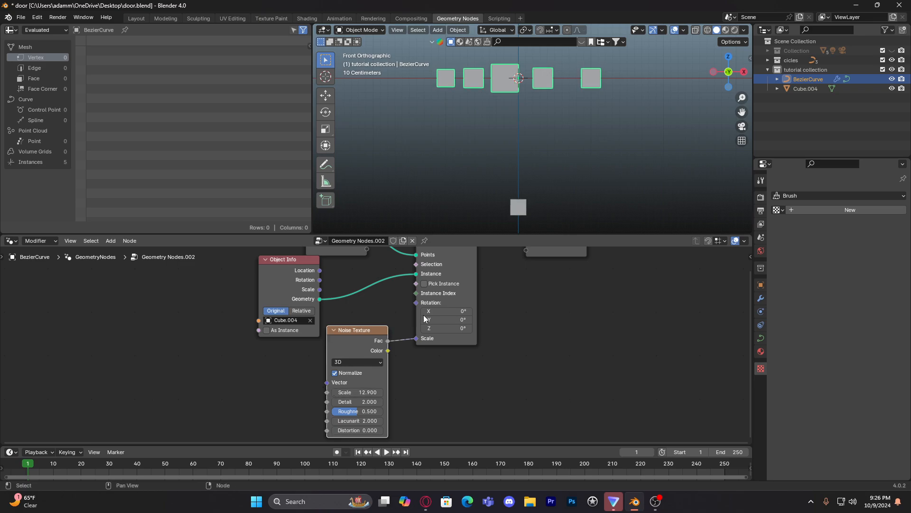
pyautogui.moveTo(437, 267); pyautogui.dragTo(436, 293, button='middle')
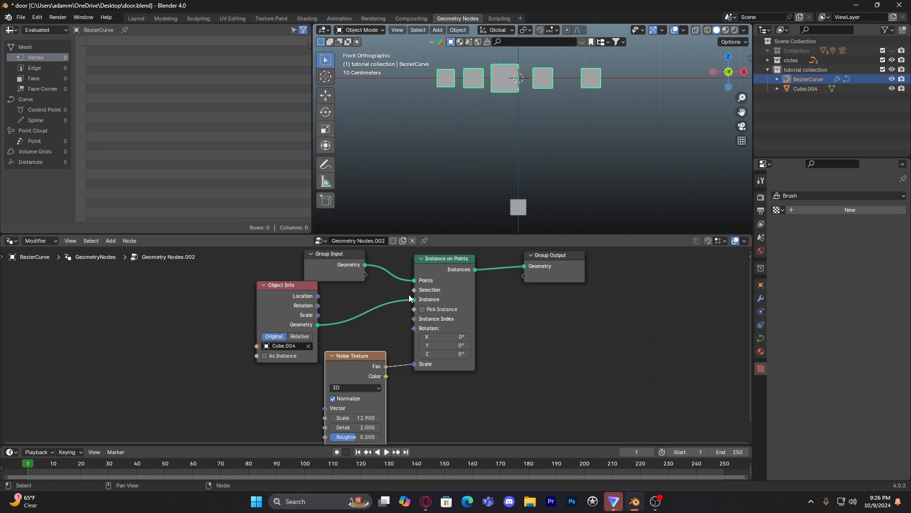
pyautogui.scroll(-3, 497, 118)
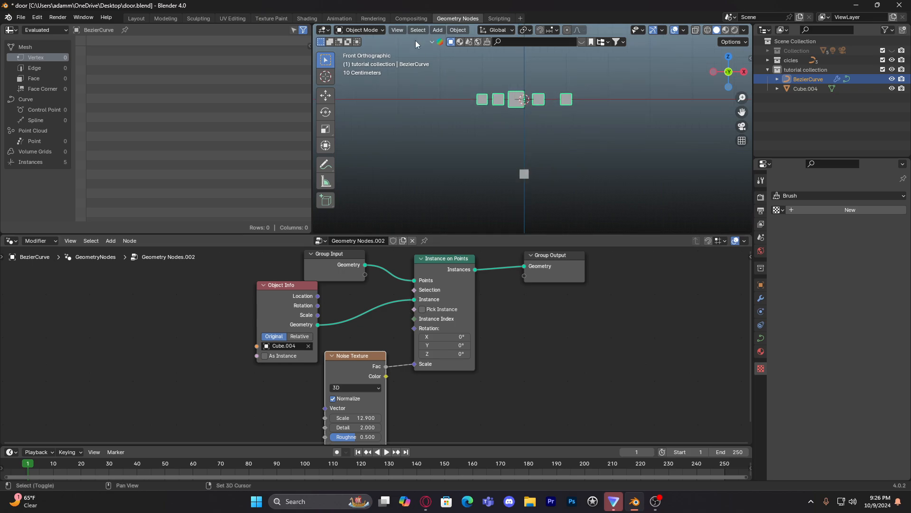
pyautogui.click(345, 31)
pyautogui.click(345, 35)
pyautogui.moveTo(372, 380); pyautogui.dragTo(366, 356, button='middle')
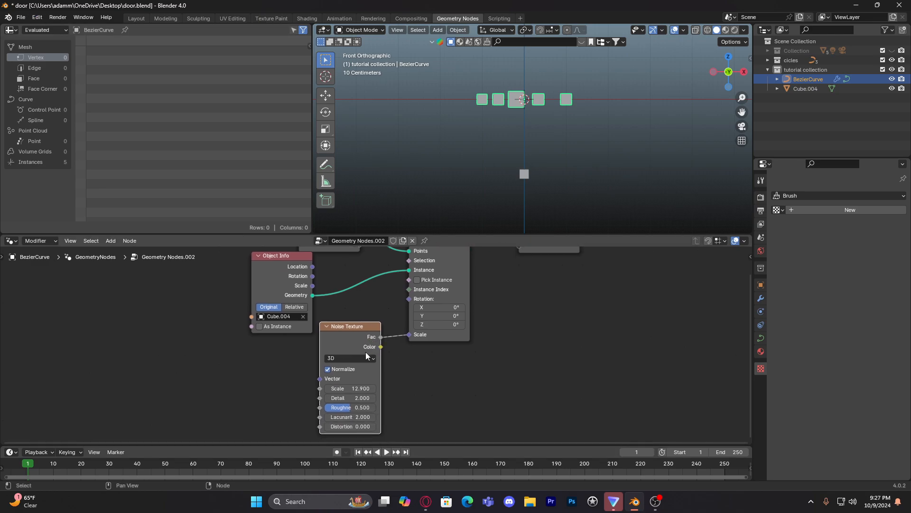
pyautogui.moveTo(383, 347); pyautogui.dragTo(406, 352)
pyautogui.moveTo(447, 379); pyautogui.dragTo(426, 357)
pyautogui.click(417, 117)
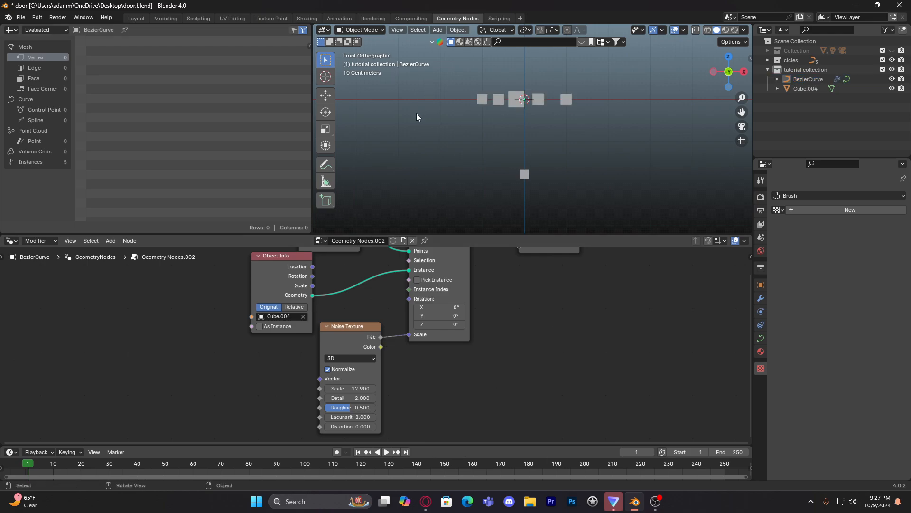
# - Enlarge the 3D viewport, switch to the Layout workspace, and scale the BezierCurve up by about 2.713
pyautogui.moveTo(420, 232); pyautogui.dragTo(420, 359)
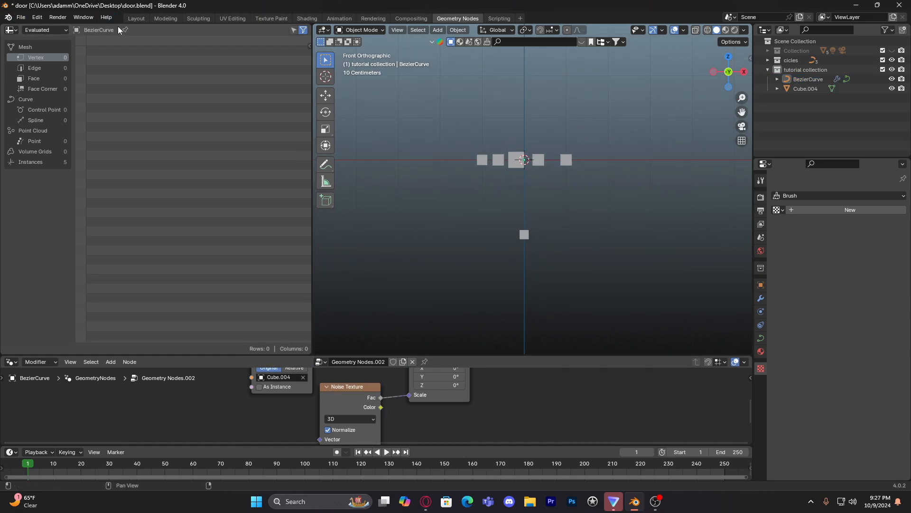
pyautogui.click(136, 18)
pyautogui.scroll(4, 470, 195)
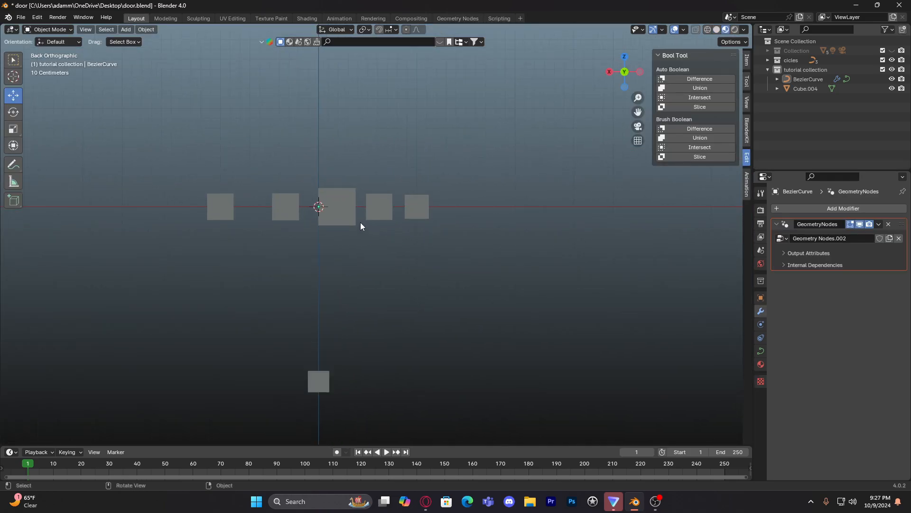
pyautogui.click(352, 217)
pyautogui.press('s')
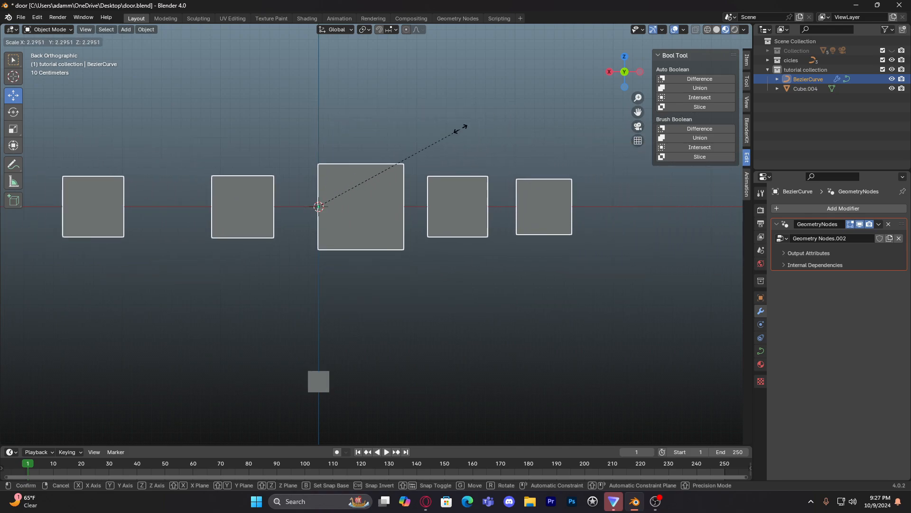
pyautogui.click(486, 116)
pyautogui.scroll(-4, 455, 157)
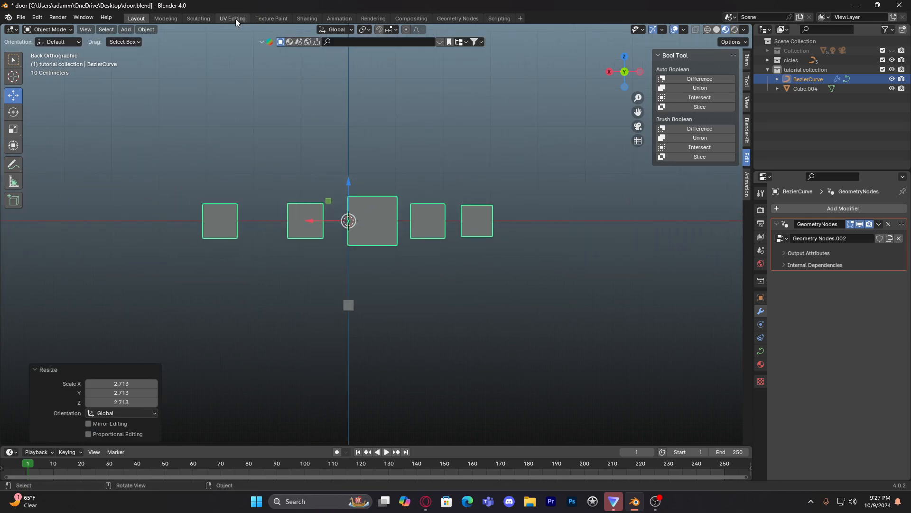
# - Return to the Geometry Nodes workspace and set the Noise Texture node's Scale to 24.7
pyautogui.click(458, 18)
pyautogui.scroll(-3, 395, 405)
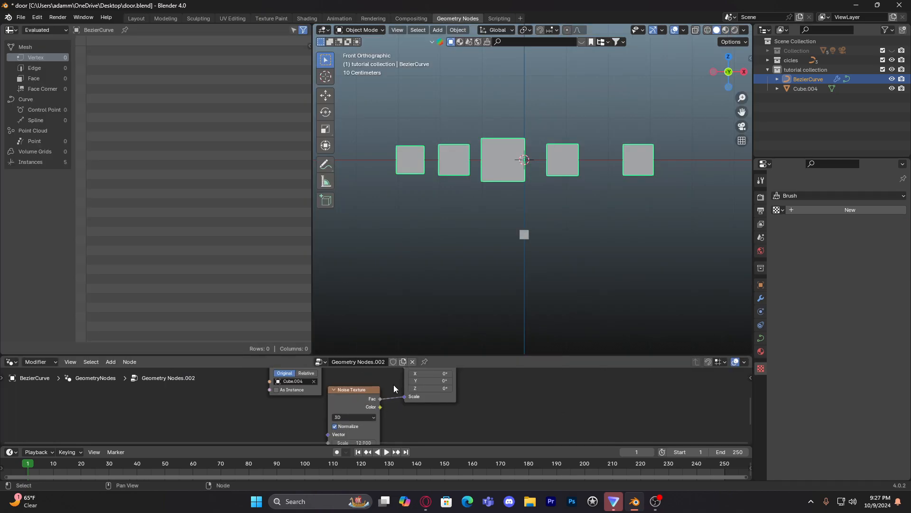
pyautogui.moveTo(359, 435); pyautogui.dragTo(394, 435)
pyautogui.hotkey('ctrl', 'a')
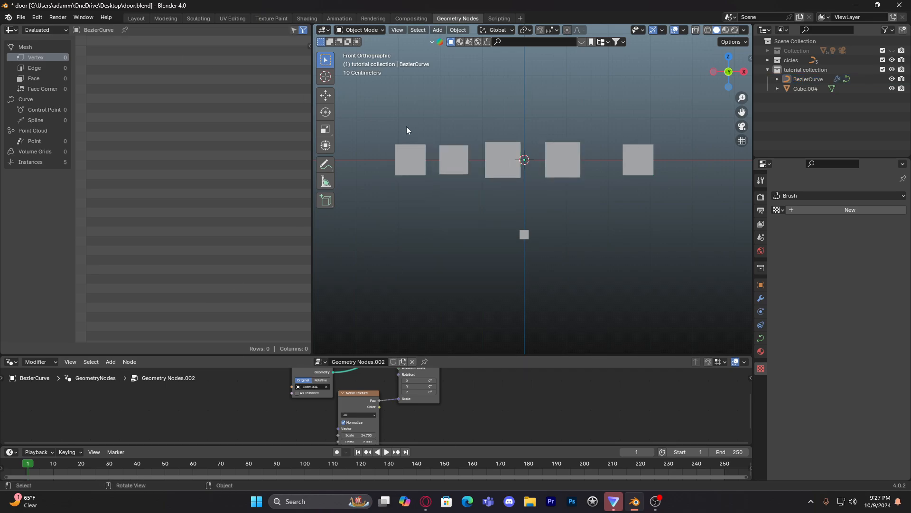
# - Try moving the curve's end control point in Edit Mode, cancel the move, and return to Object Mode
pyautogui.click(359, 30)
pyautogui.click(356, 51)
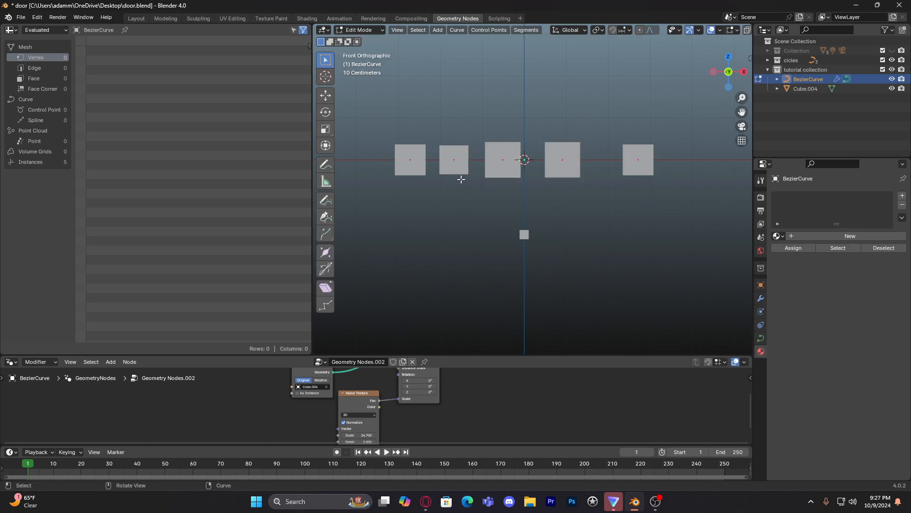
pyautogui.press('g')
pyautogui.press('Escape')
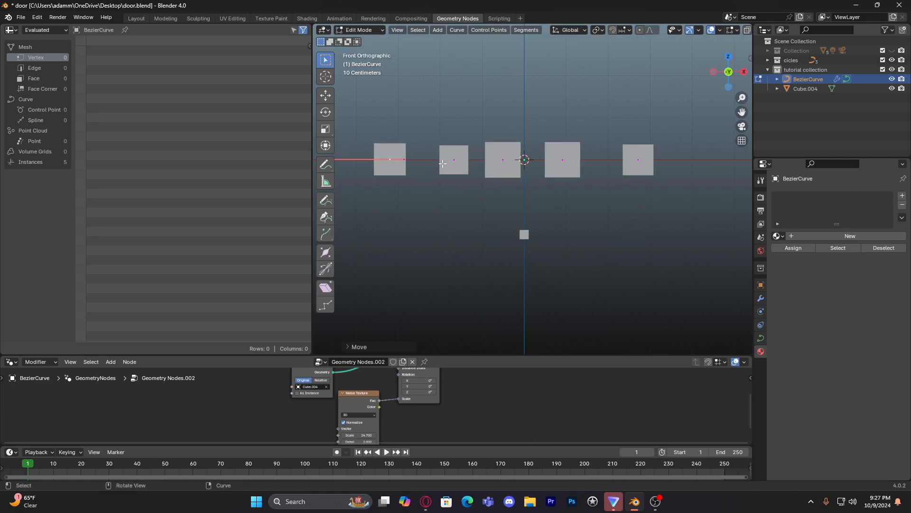
pyautogui.click(359, 30)
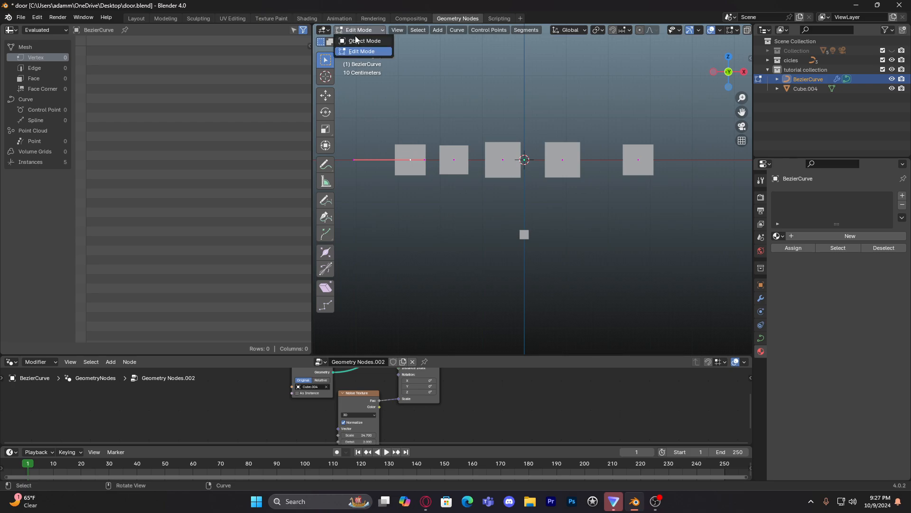
pyautogui.click(356, 42)
# - Try scaling the BezierCurve and changing the instances' X rotation, cancelling both changes
pyautogui.press('s')
pyautogui.press('Escape')
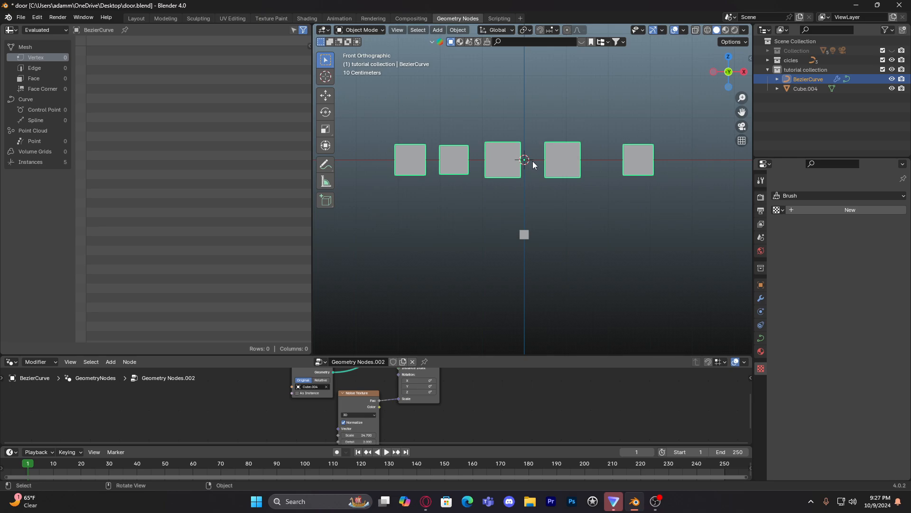
pyautogui.moveTo(418, 380); pyautogui.dragTo(456, 380)
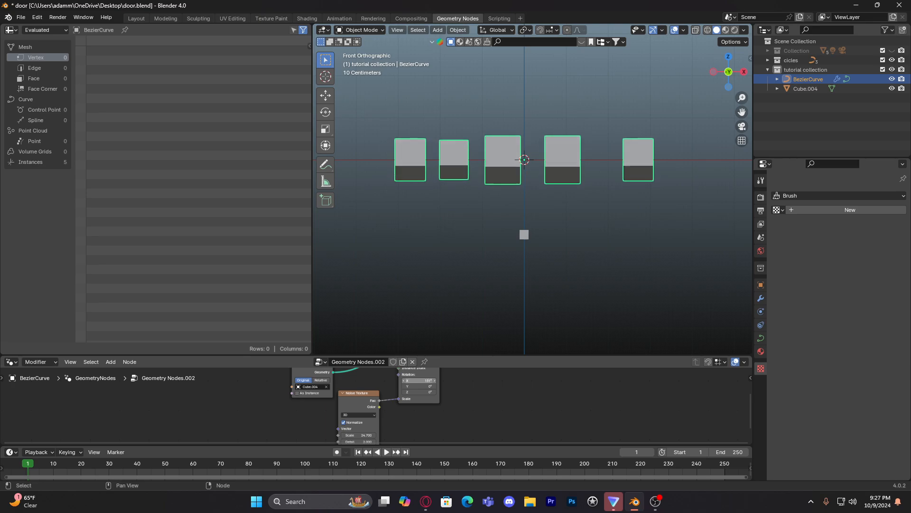
pyautogui.press('Escape')
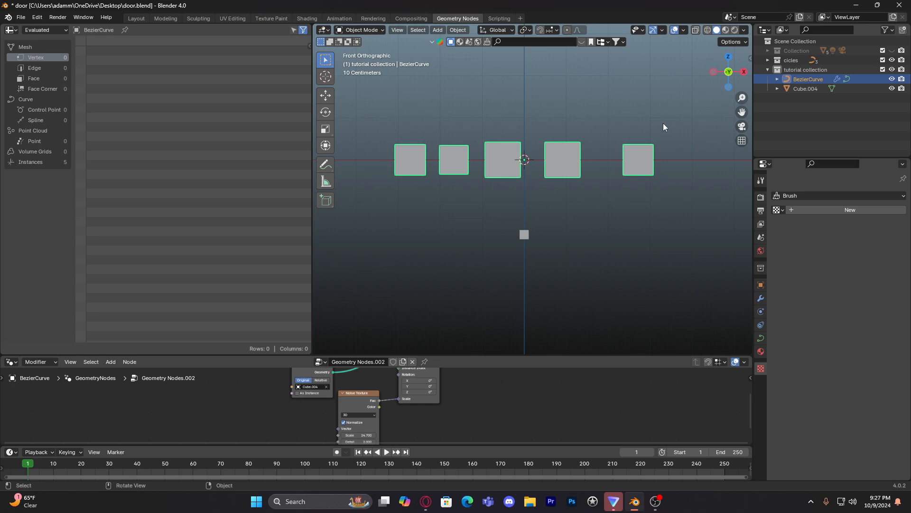
# - Apply the BezierCurve's scale
pyautogui.hotkey('ctrl', 'a')
pyautogui.click(551, 170)
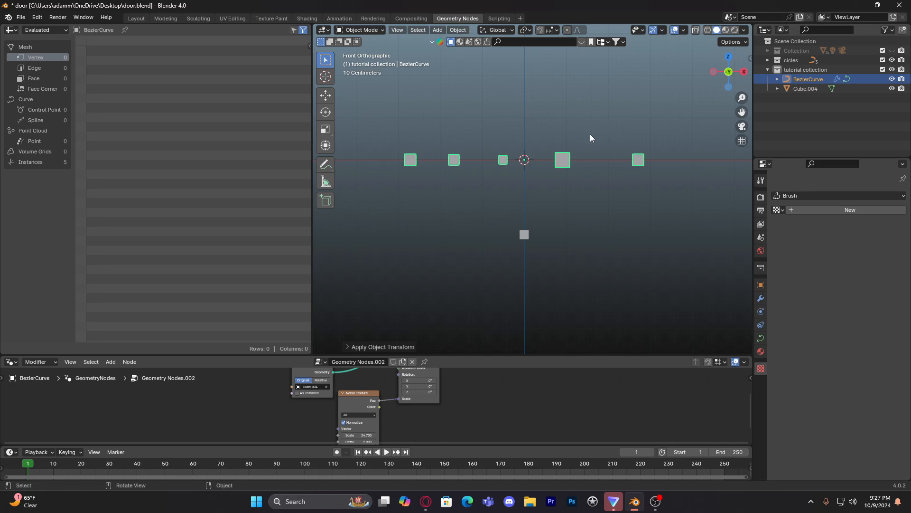
pyautogui.hotkey('ctrl', 'a')
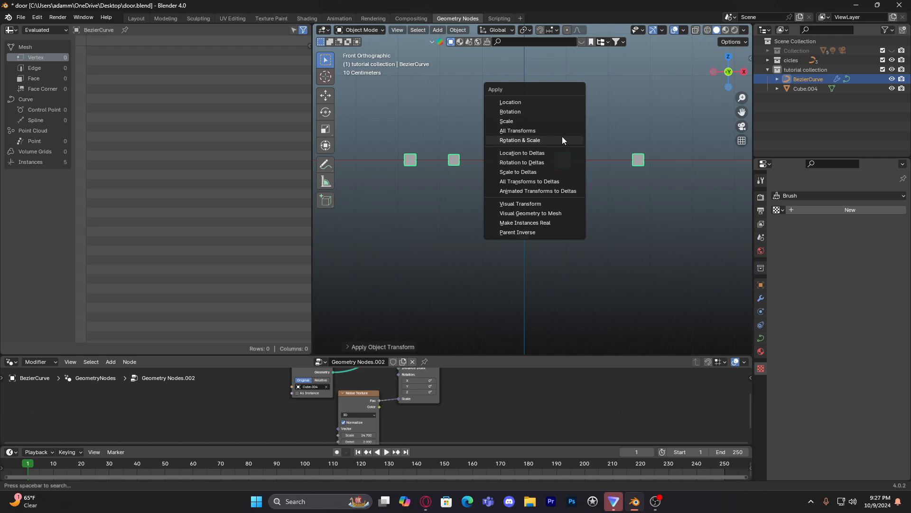
pyautogui.click(534, 120)
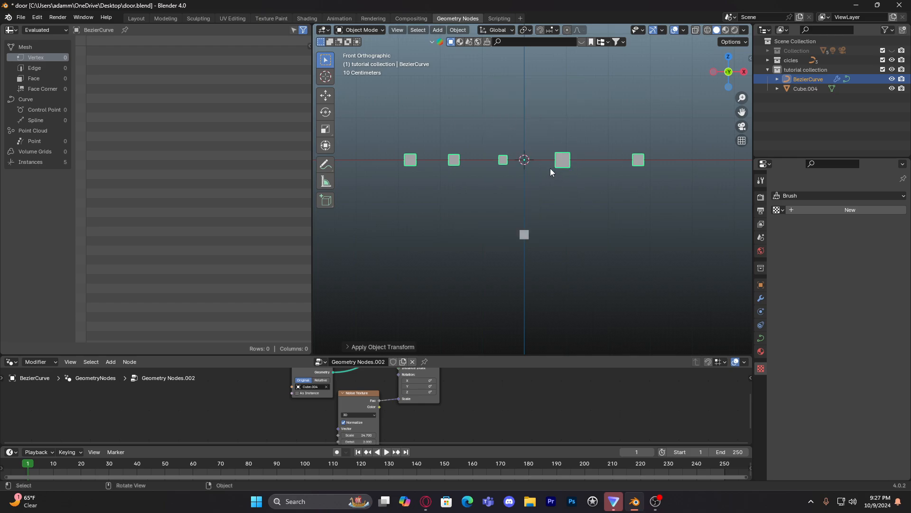
# - Try scaling the BezierCurve up by about 1.54, undo it, and scale the curve down to a much smaller size
pyautogui.press('s')
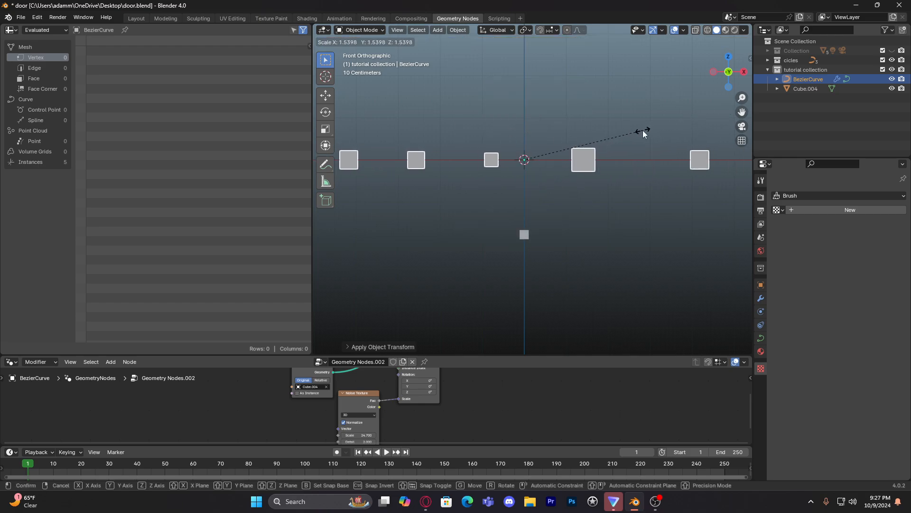
pyautogui.click(643, 130)
pyautogui.hotkey('ctrl', 'z')
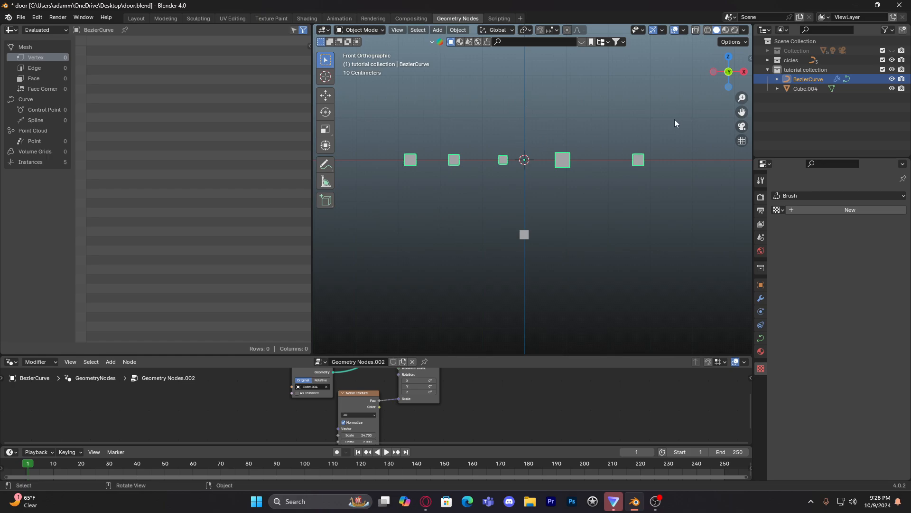
pyautogui.press('s')
pyautogui.click(544, 133)
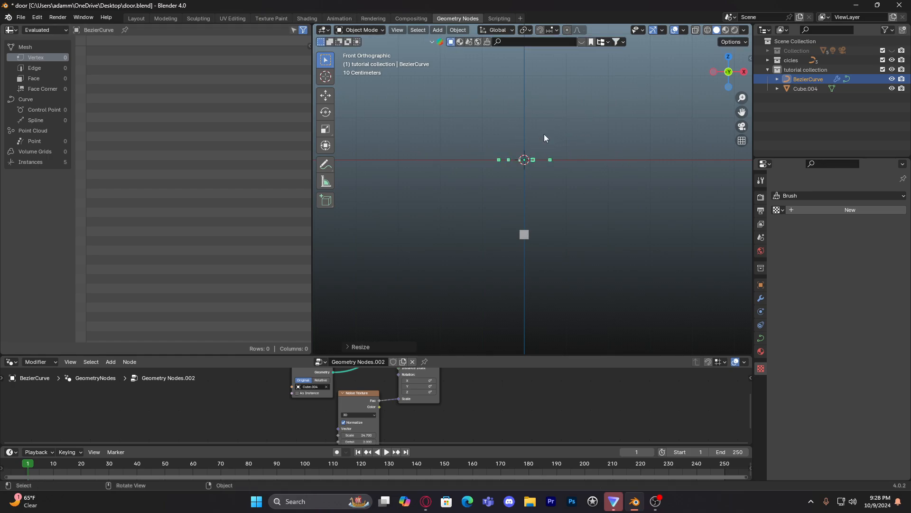
# - Clear the BezierCurve's object scale and enter Edit Mode on the curve
pyautogui.hotkey('alt', 's')
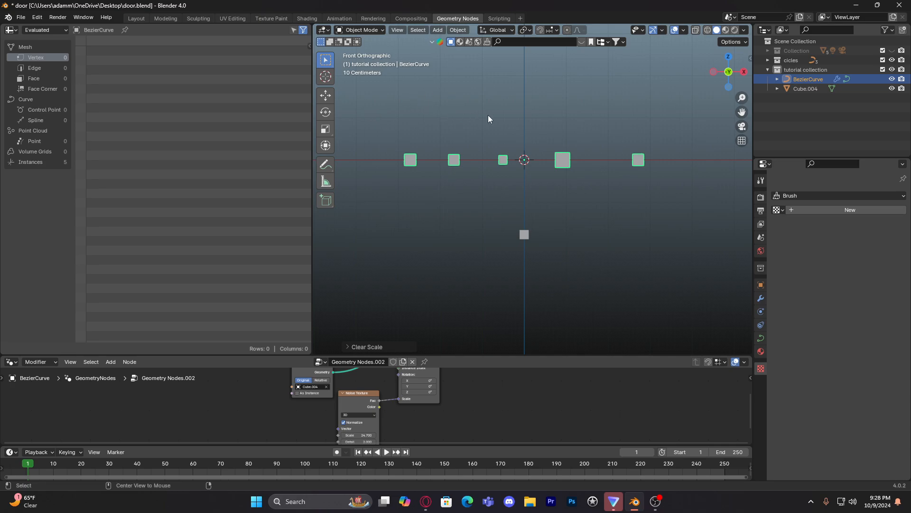
pyautogui.click(372, 31)
pyautogui.click(371, 51)
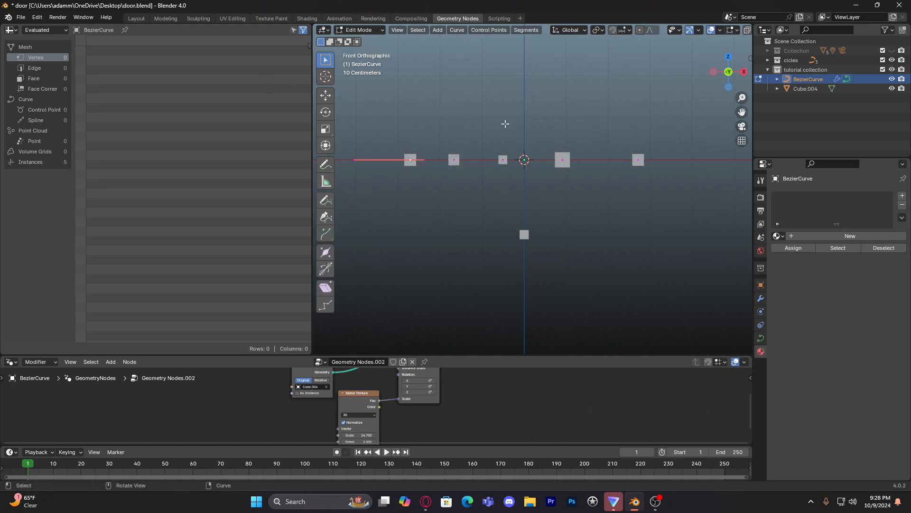
# - Try scaling the curve's middle control point and changing its radius, reverting each attempt and saving the file in between
pyautogui.moveTo(534, 132); pyautogui.dragTo(495, 193)
pyautogui.press('s')
pyautogui.rightClick(693, 105)
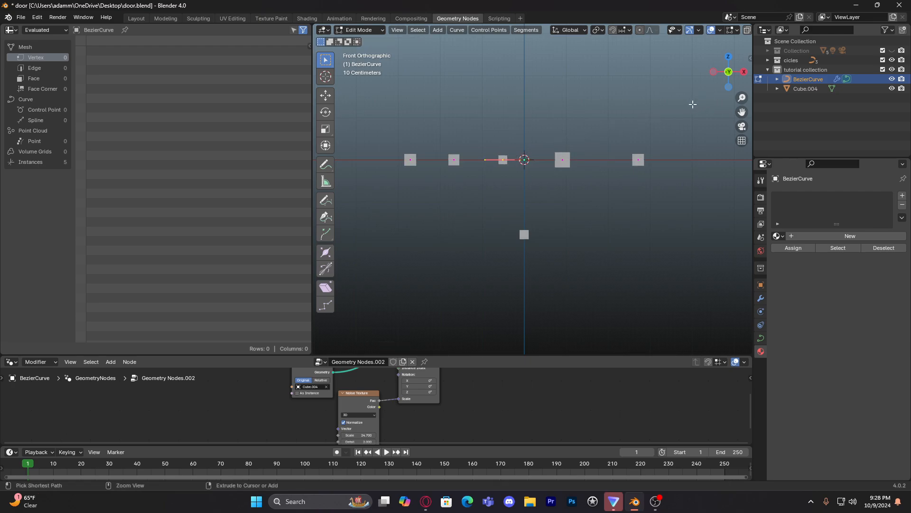
pyautogui.hotkey('alt', 's')
pyautogui.click(731, 73)
pyautogui.hotkey('ctrl', 'z')
pyautogui.hotkey('ctrl', 's')
pyautogui.press('s')
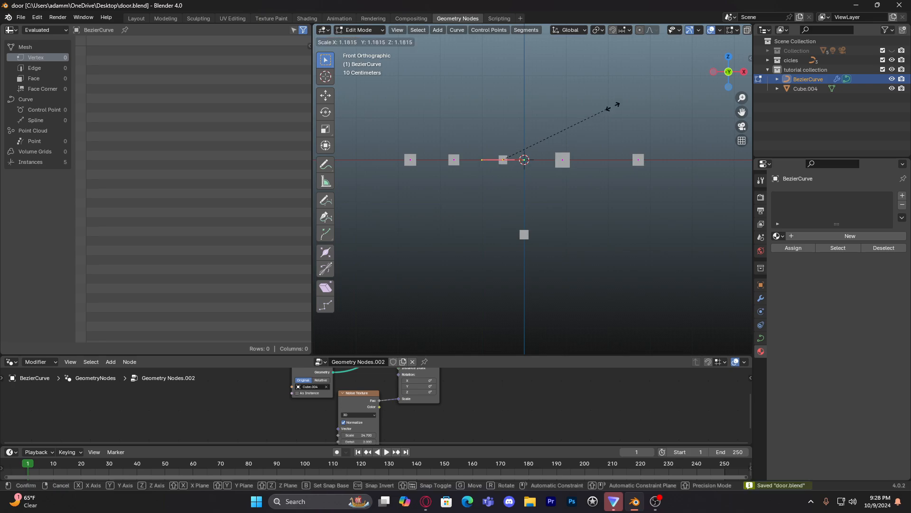
pyautogui.click(667, 92)
pyautogui.hotkey('ctrl', 'z')
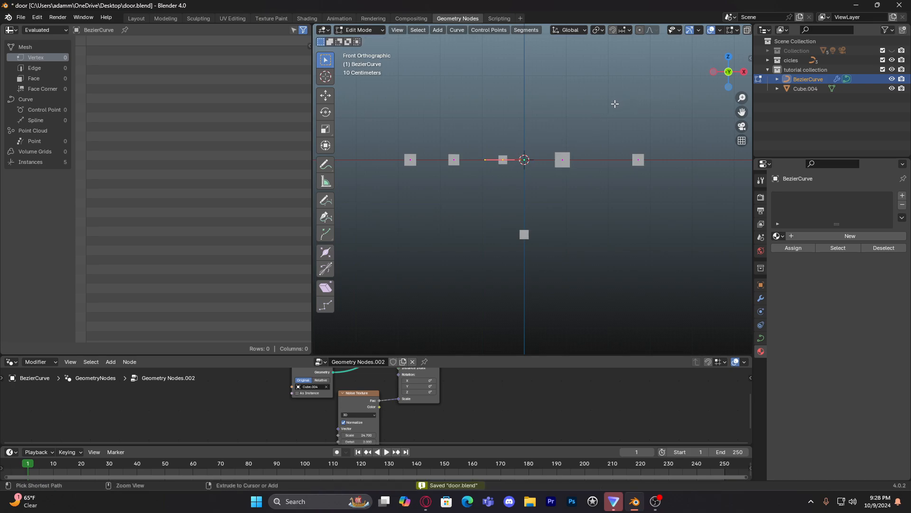
pyautogui.hotkey('shift', 's')
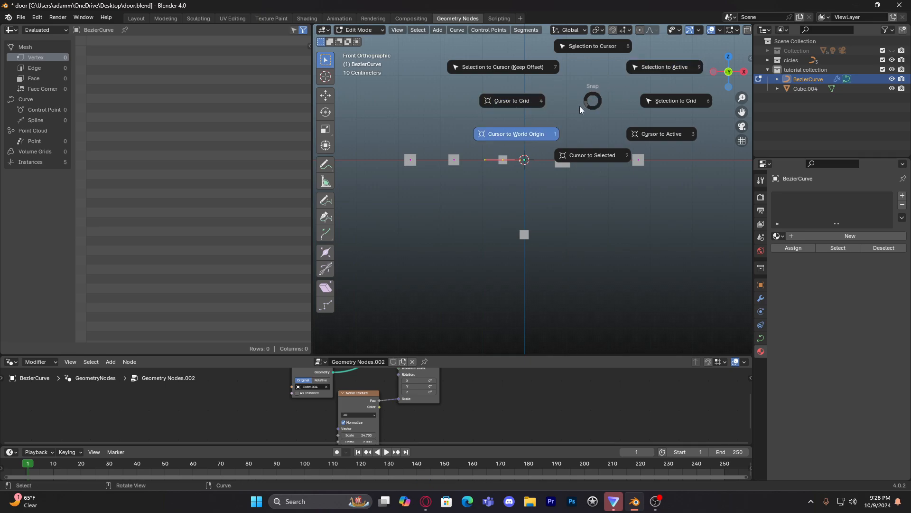
pyautogui.click(580, 106)
pyautogui.rightClick(524, 125)
pyautogui.rightClick(497, 168)
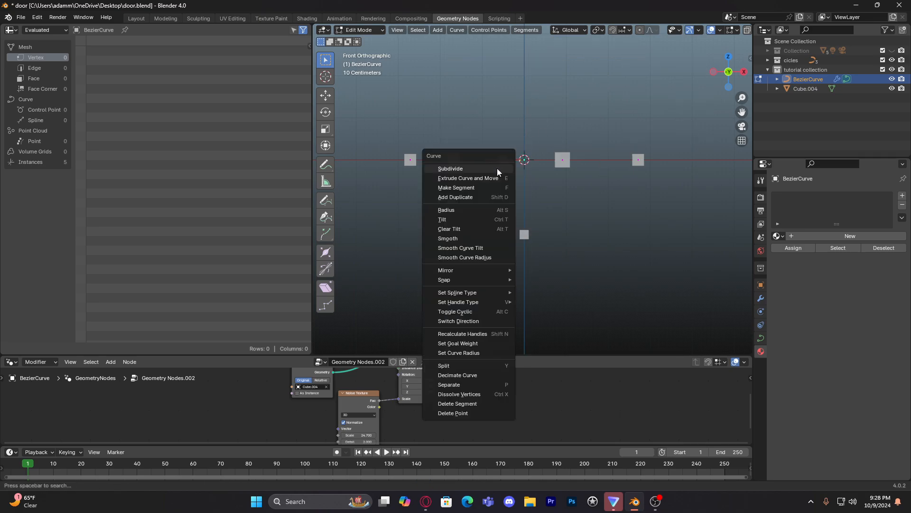
# - Try moving the curve's middle control point twice, cancelling both moves, and return to the front view
pyautogui.moveTo(511, 147); pyautogui.dragTo(497, 185)
pyautogui.press('g')
pyautogui.rightClick(535, 111)
pyautogui.press('g')
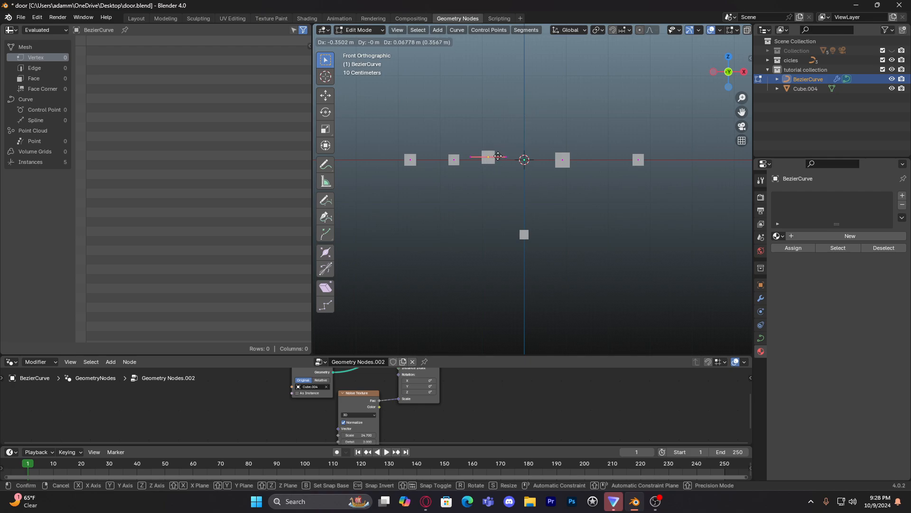
pyautogui.rightClick(540, 151)
pyautogui.moveTo(551, 118); pyautogui.dragTo(582, 143, button='middle')
pyautogui.press('KP_1')
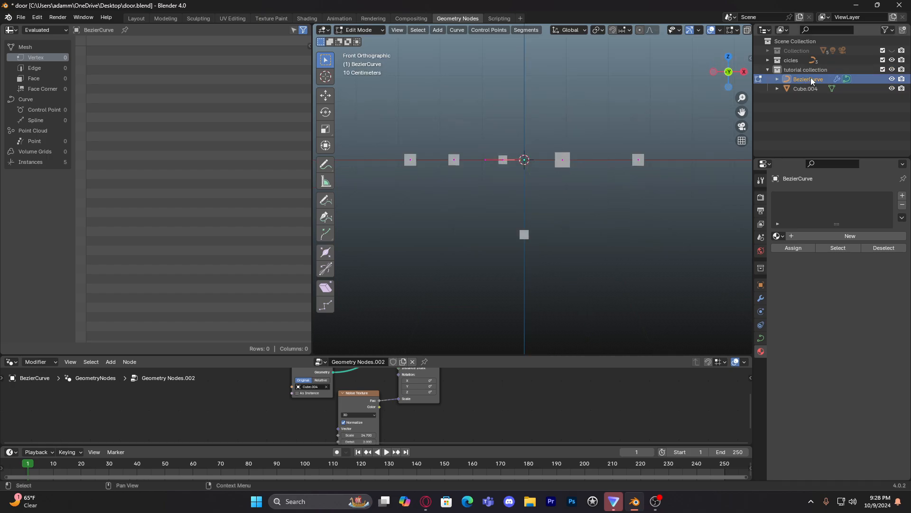
pyautogui.scroll(1, 456, 409)
pyautogui.moveTo(456, 406); pyautogui.dragTo(415, 393, button='middle')
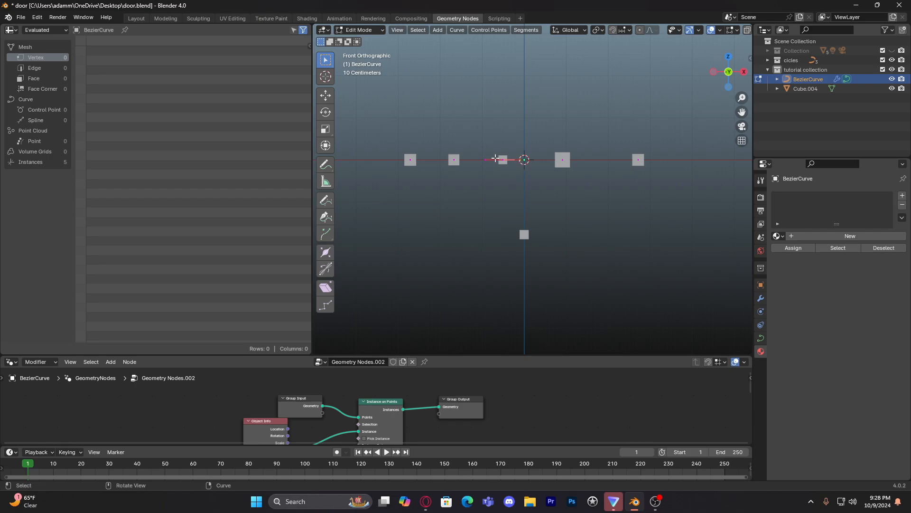
pyautogui.moveTo(321, 416); pyautogui.dragTo(439, 412)
pyautogui.click(437, 413)
pyautogui.scroll(-2, 529, 149)
pyautogui.keyDown('shift'); pyautogui.moveTo(529, 149); pyautogui.dragTo(525, 190, button='middle'); pyautogui.keyUp('shift')
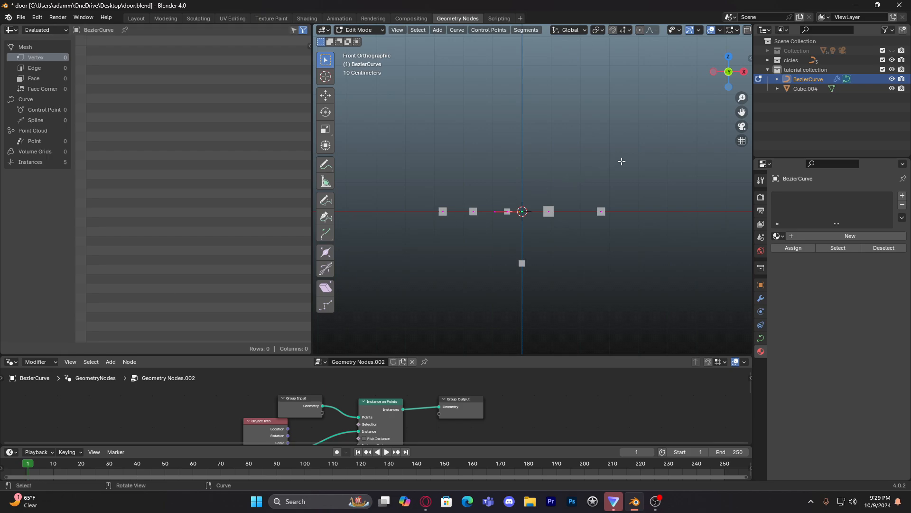
# - Try moving the control point at the largest cube, cancelling each move, and save the file
pyautogui.moveTo(621, 161); pyautogui.dragTo(562, 225, button='middle')
pyautogui.press('g')
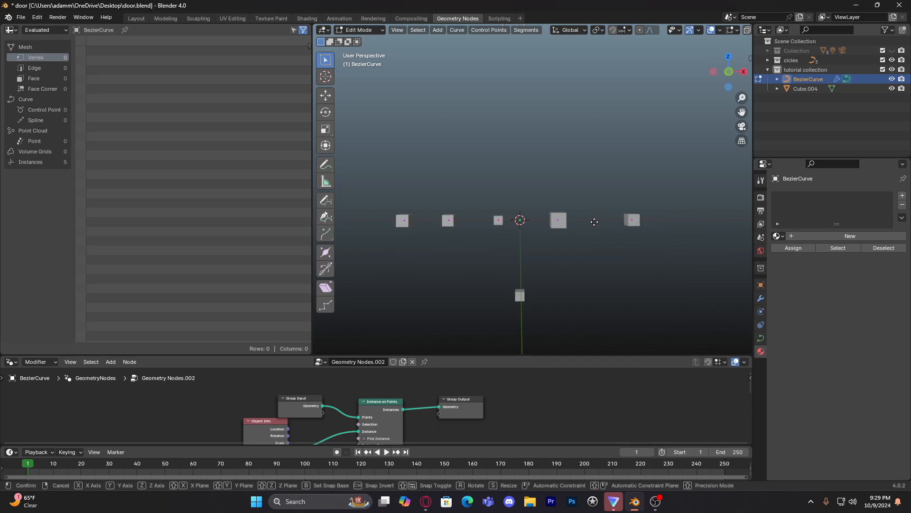
pyautogui.press('Escape')
pyautogui.hotkey('ctrl', 's')
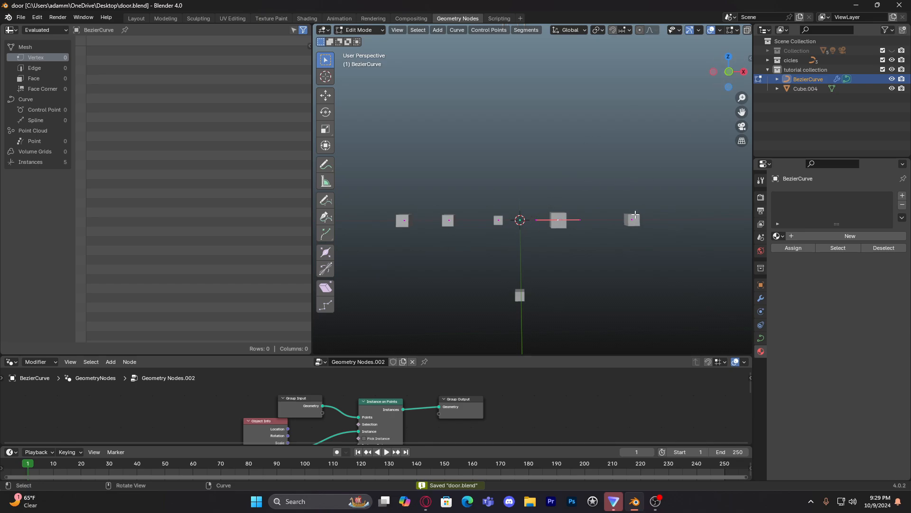
pyautogui.press('g')
pyautogui.press('Escape')
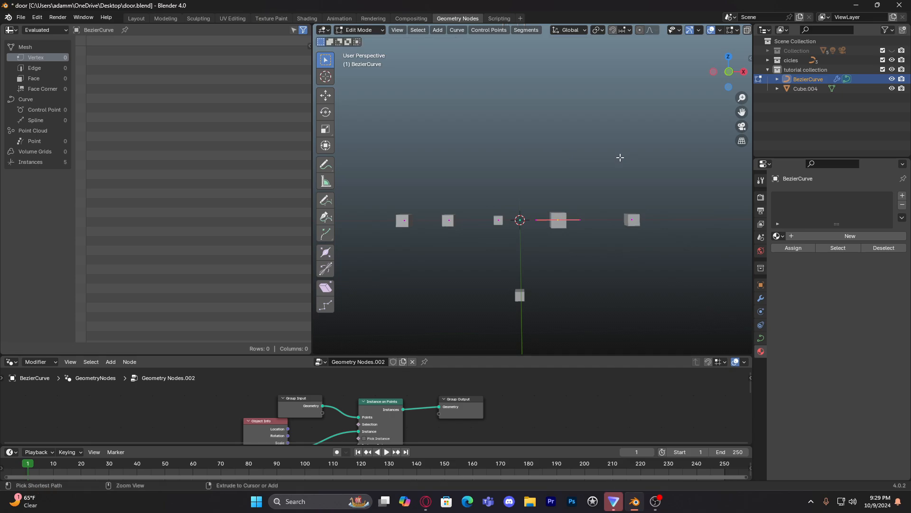
# - Try extruding a new control point upward from the curve's middle point and undo it
pyautogui.click(498, 221)
pyautogui.press('e')
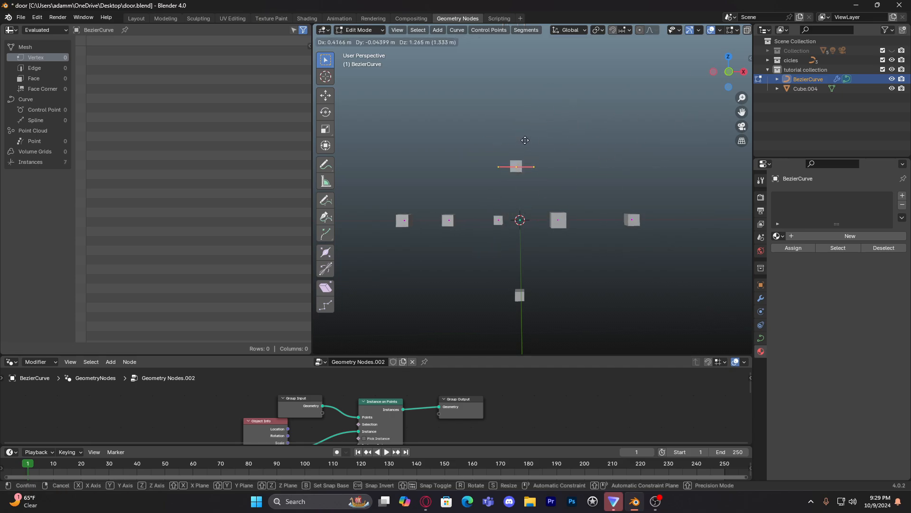
pyautogui.click(538, 141)
pyautogui.hotkey('ctrl', 'z')
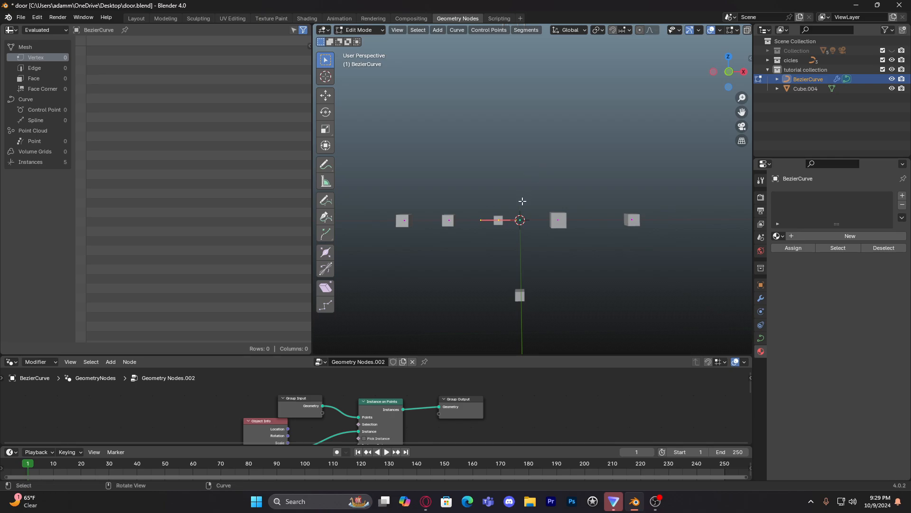
# - Try moving and scaling individual control points of the curve in Edit Mode
pyautogui.press('g')
pyautogui.press('Escape')
pyautogui.press('s')
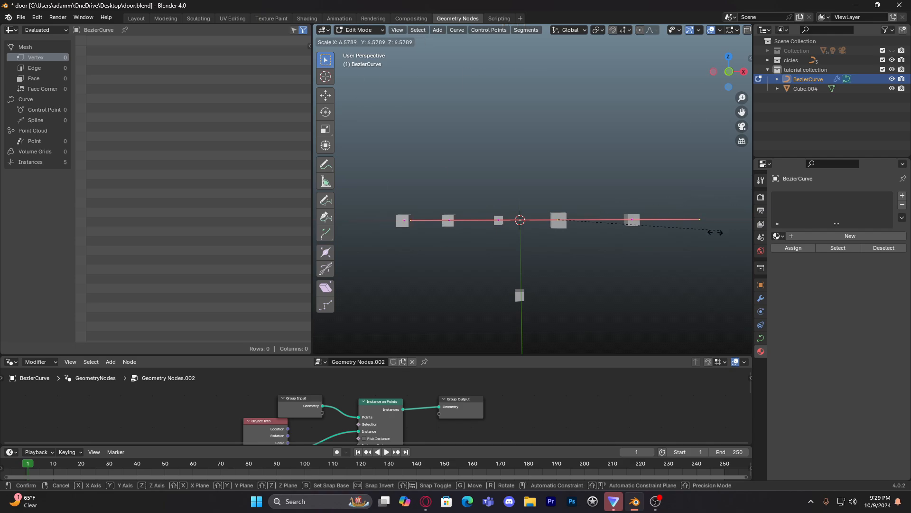
pyautogui.press('Escape')
pyautogui.press('s')
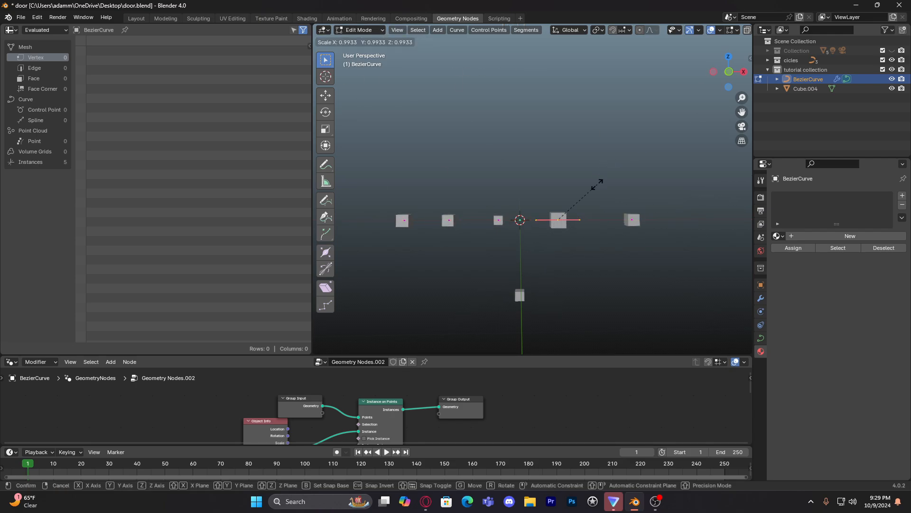
pyautogui.click(368, 135)
# - Return to Object Mode and apply all transforms to the BezierCurve
pyautogui.click(356, 32)
pyautogui.click(355, 39)
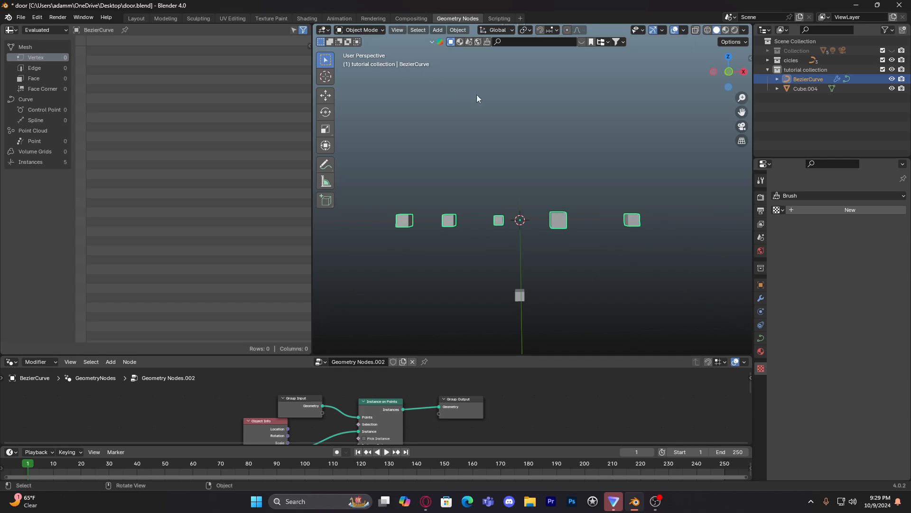
pyautogui.hotkey('ctrl', 'a')
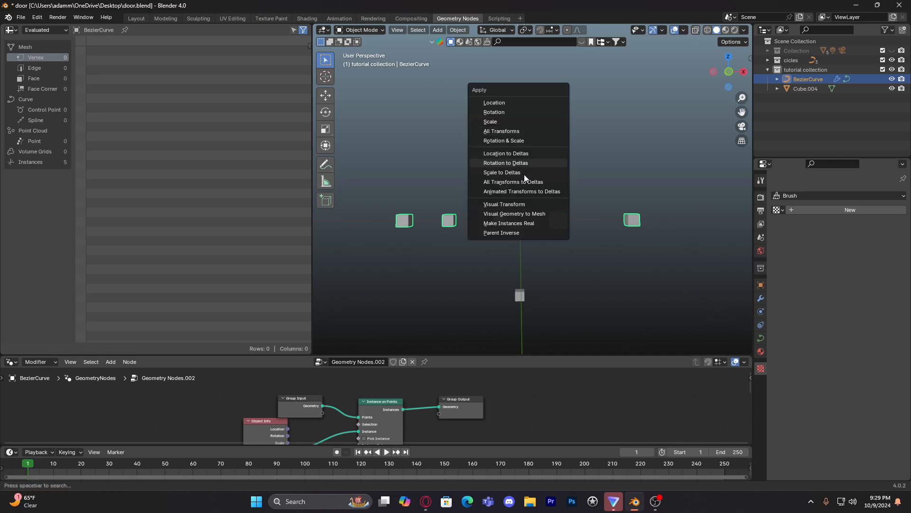
pyautogui.click(524, 133)
# - Scale the BezierCurve object up so that its cube instances become larger and farther apart
pyautogui.press('s')
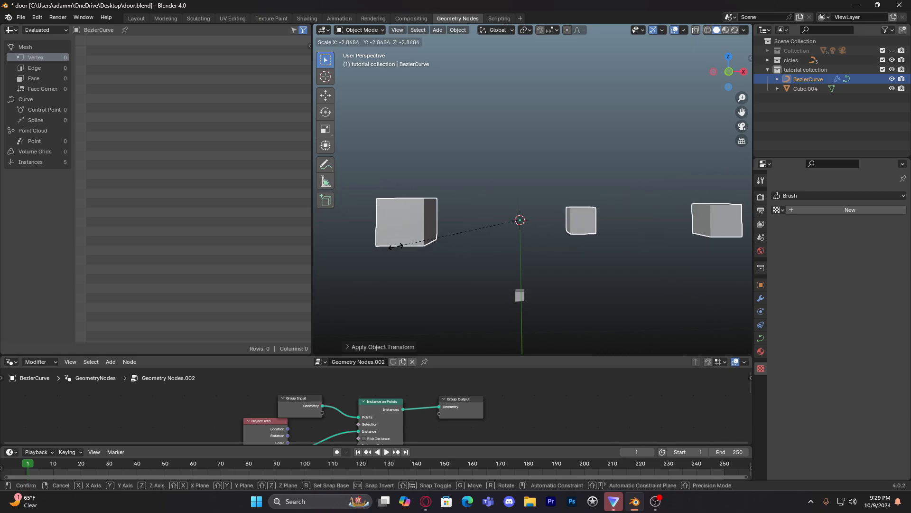
pyautogui.click(465, 181)
pyautogui.scroll(3, 440, 134)
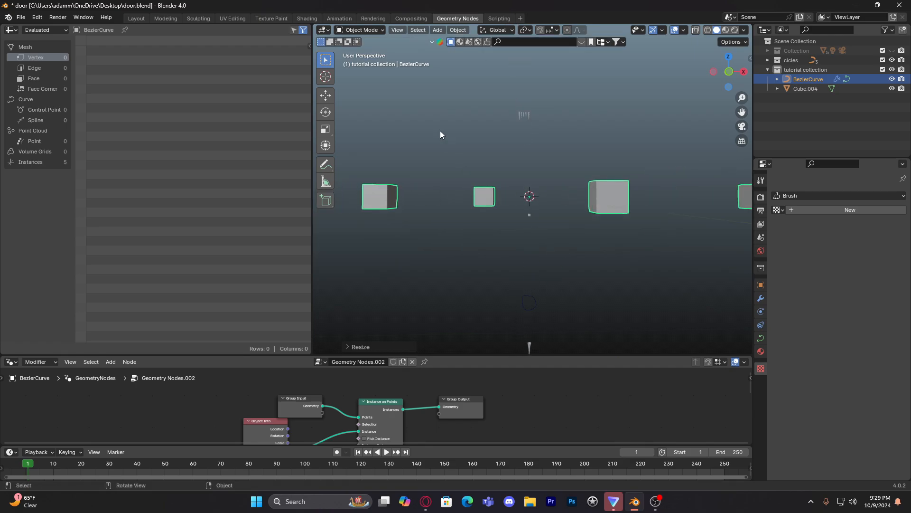
# - Scale all the BezierCurve's control points down along X in Edit Mode to bring the cubes close together, and return to Object Mode
pyautogui.click(374, 31)
pyautogui.click(373, 48)
pyautogui.press('s')
pyautogui.press('x')
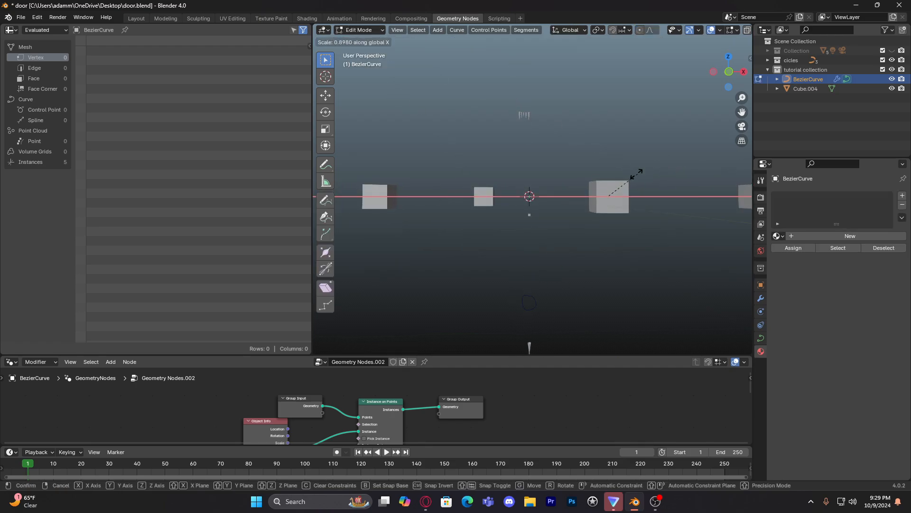
pyautogui.click(549, 245)
pyautogui.scroll(-3, 679, 158)
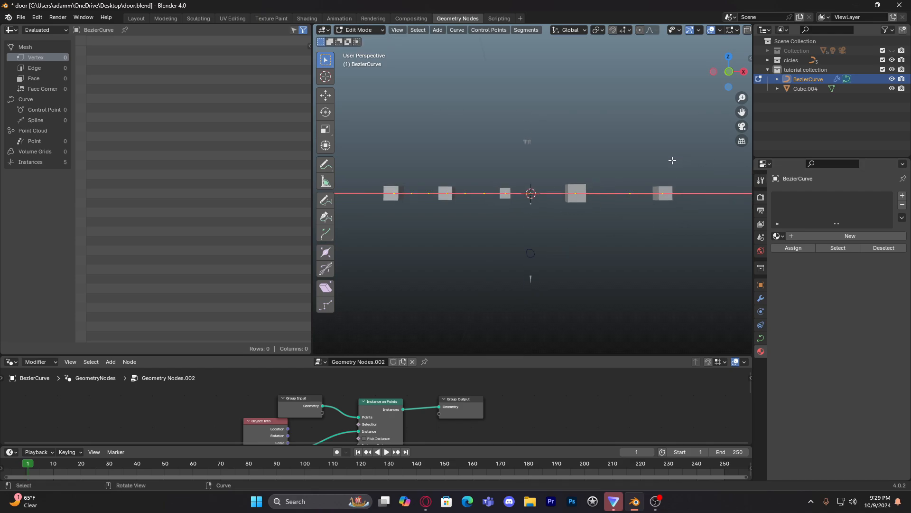
pyautogui.press('s')
pyautogui.press('x')
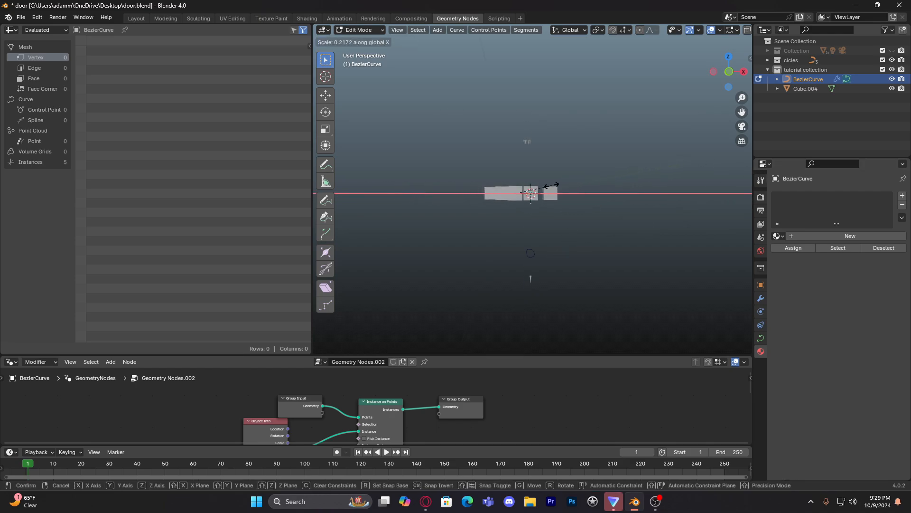
pyautogui.click(567, 188)
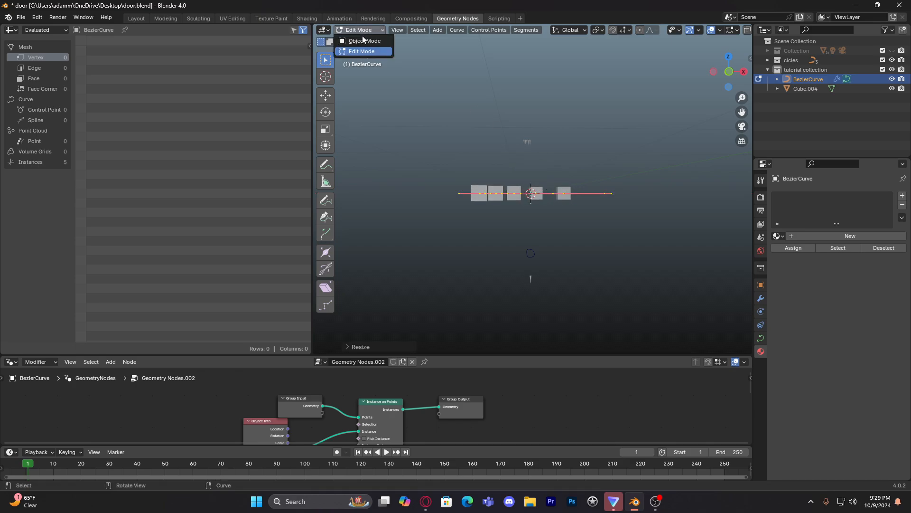
pyautogui.click(364, 41)
# - Save the file and clear the object selection
pyautogui.hotkey('shift', 'a')
pyautogui.hotkey('shift', 'a')
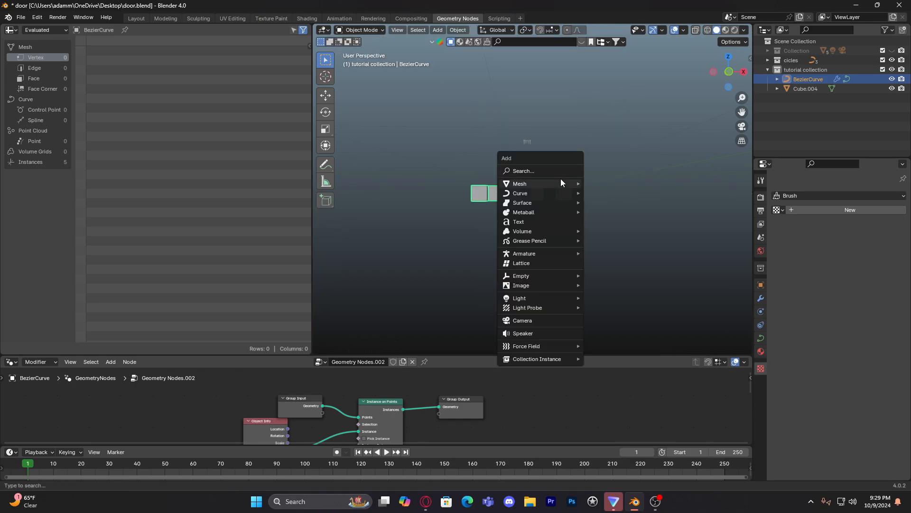
pyautogui.click(630, 92)
pyautogui.press('a')
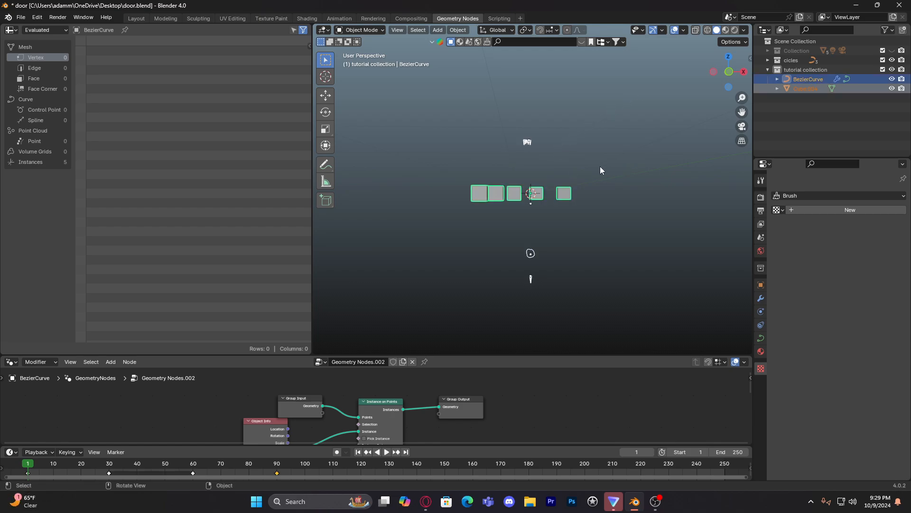
pyautogui.hotkey('ctrl', 's')
pyautogui.hotkey('alt', 'a')
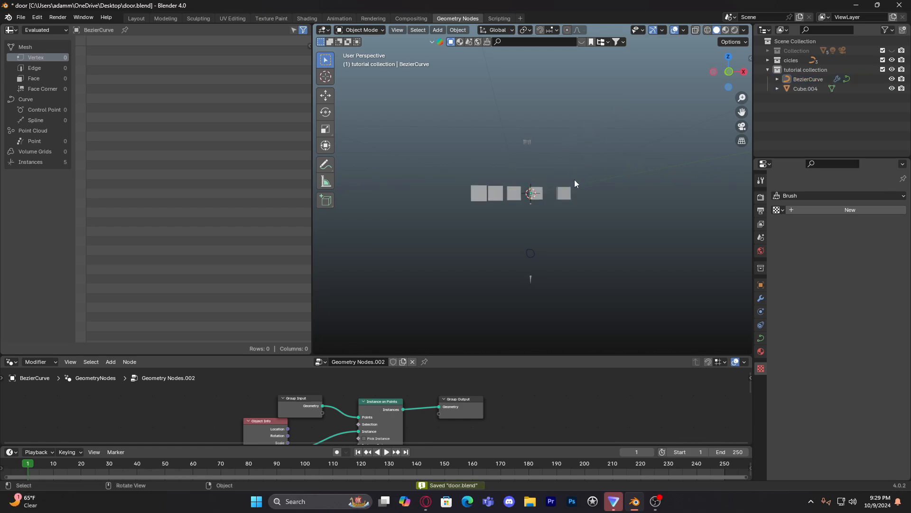
# - Select the BezierCurve and apply its scale
pyautogui.click(551, 201)
pyautogui.hotkey('ctrl', 'a')
pyautogui.click(562, 181)
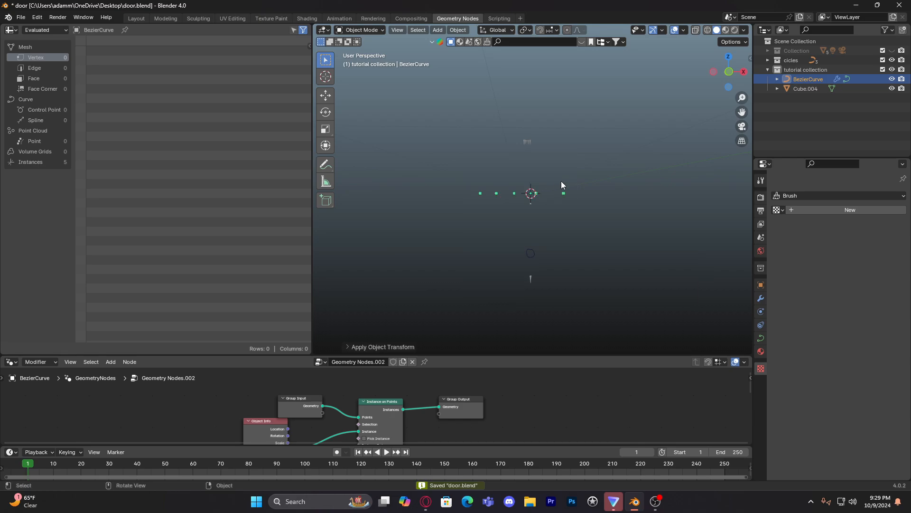
pyautogui.scroll(6, 575, 218)
pyautogui.keyDown('shift'); pyautogui.moveTo(574, 218); pyautogui.dragTo(595, 144, button='middle'); pyautogui.keyUp('shift')
pyautogui.scroll(-3, 592, 135)
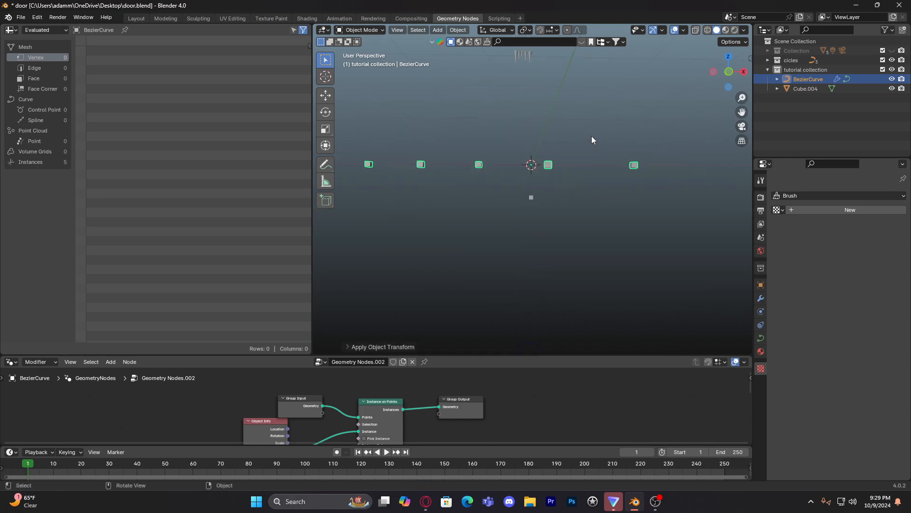